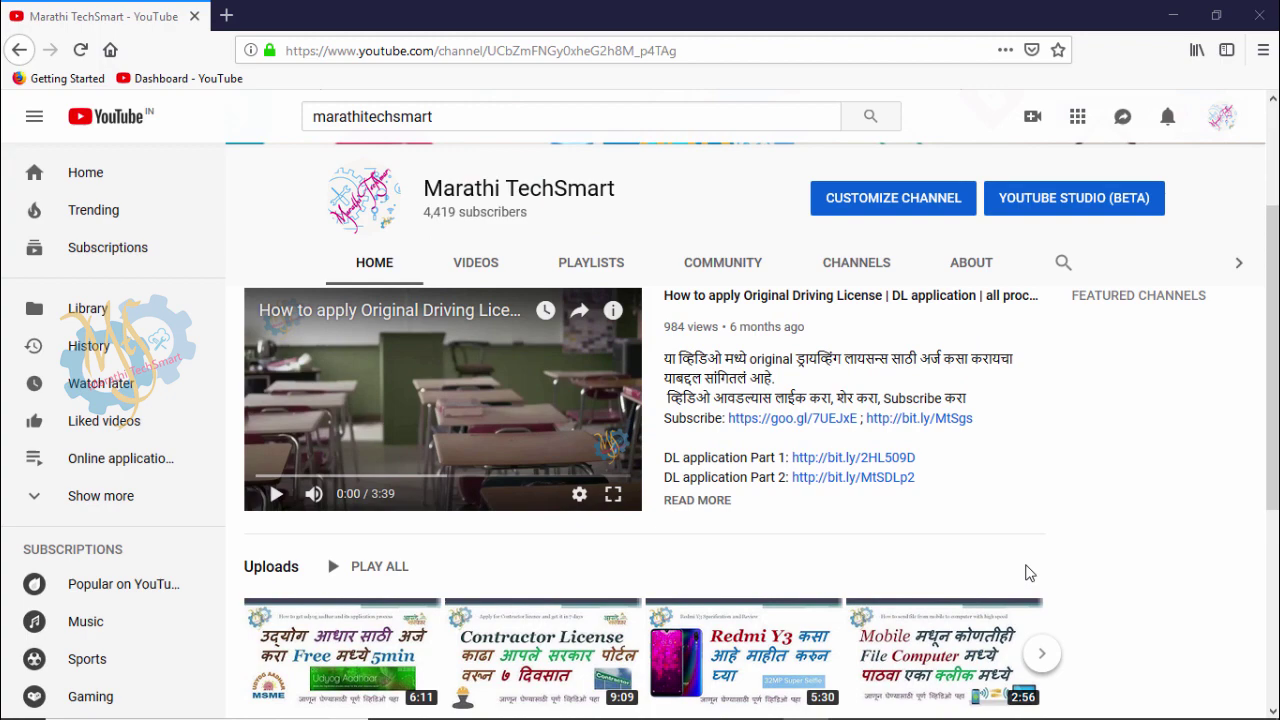
Step: Scroll down the YouTube channel's video list, then return to the Word document
scroll(1030, 573, "down", 1)
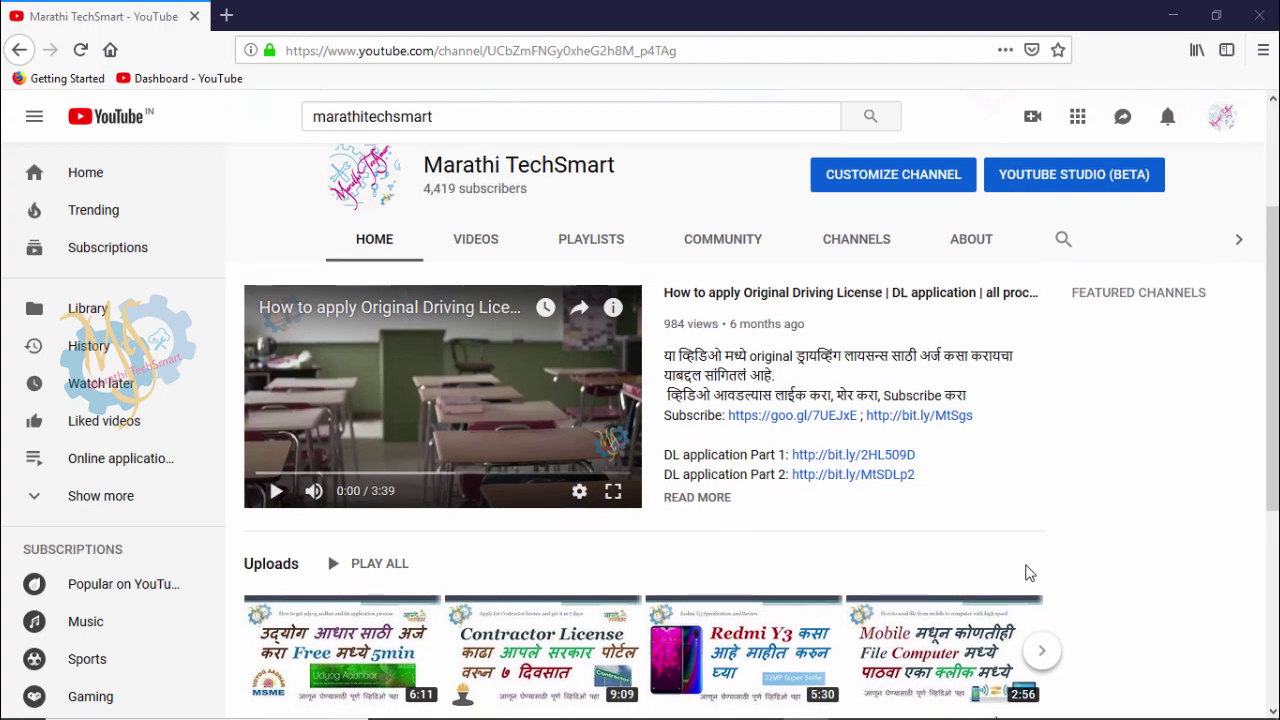
scroll(1030, 573, "down", 3)
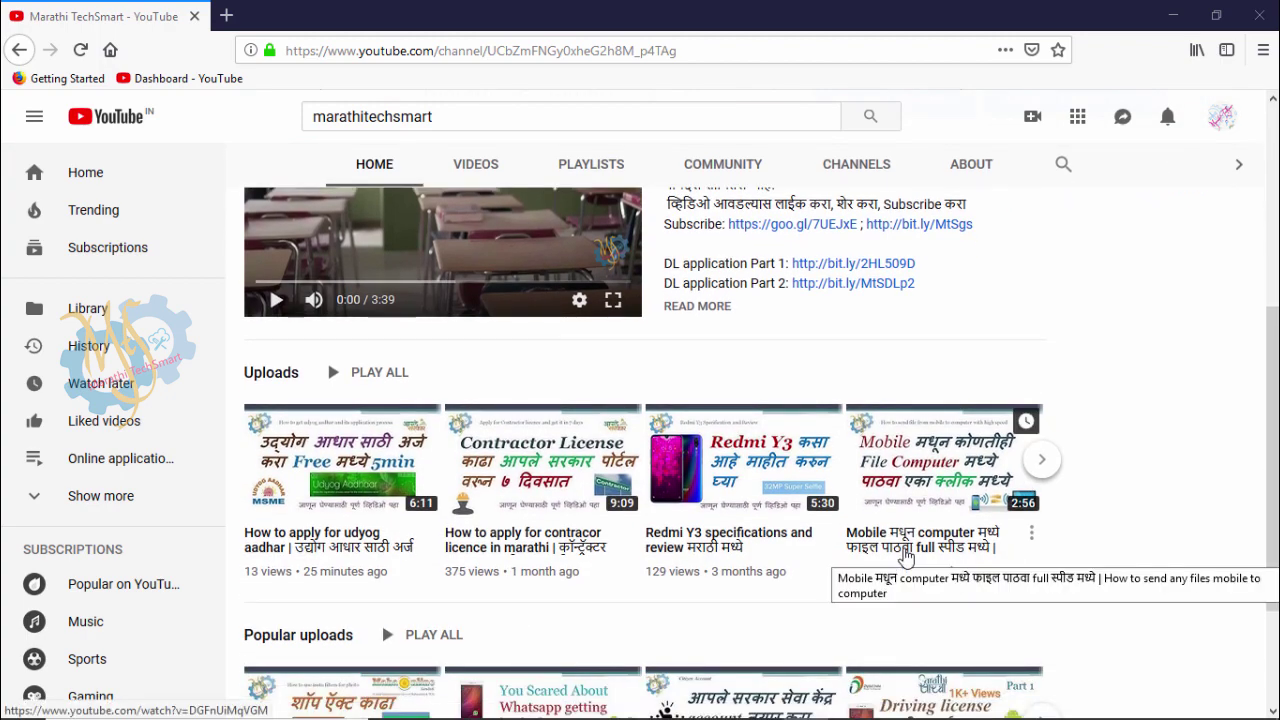
scroll(905, 557, "down", 2)
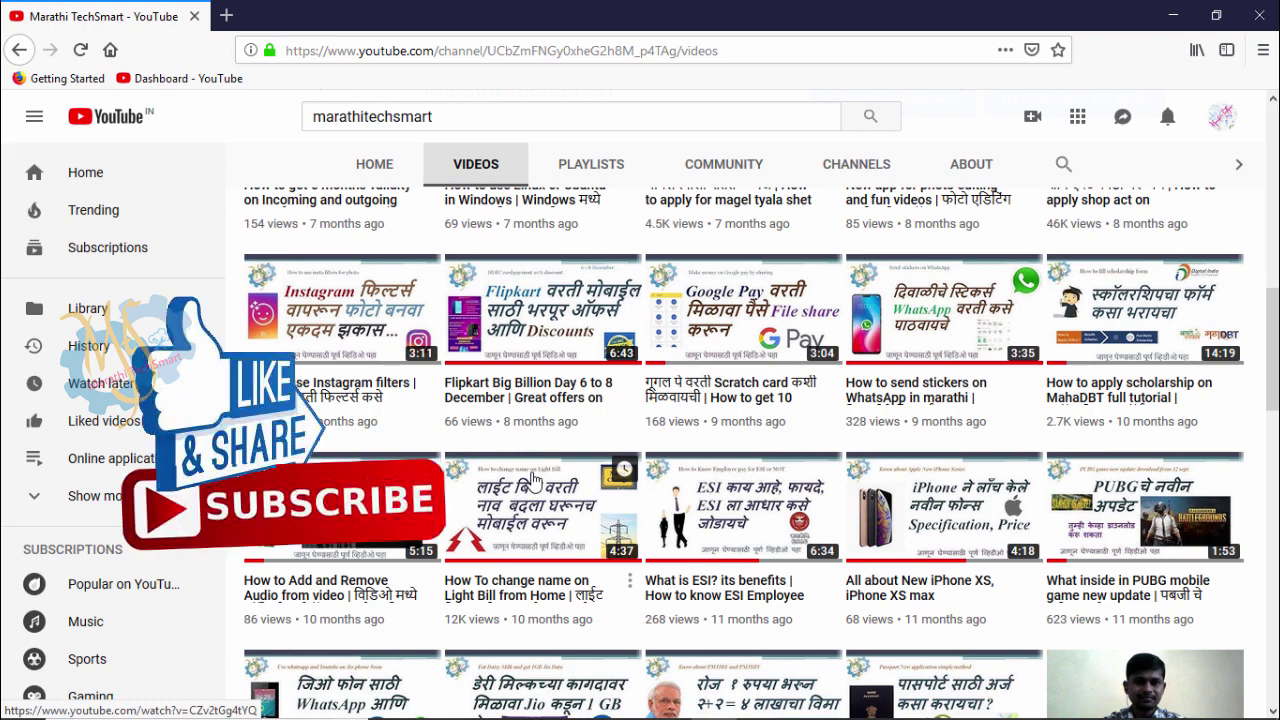
scroll(452, 390, "down", 3)
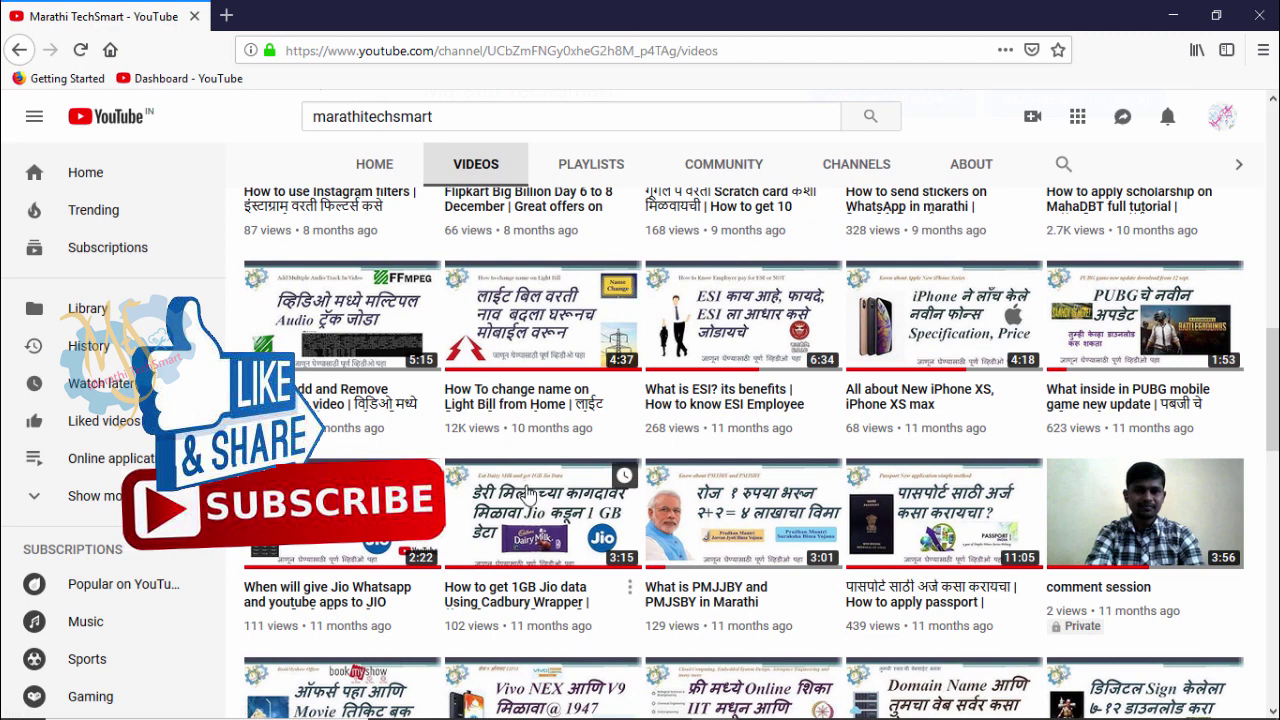
scroll(452, 390, "down", 3)
scroll(490, 445, "down", 3)
scroll(528, 500, "down", 2)
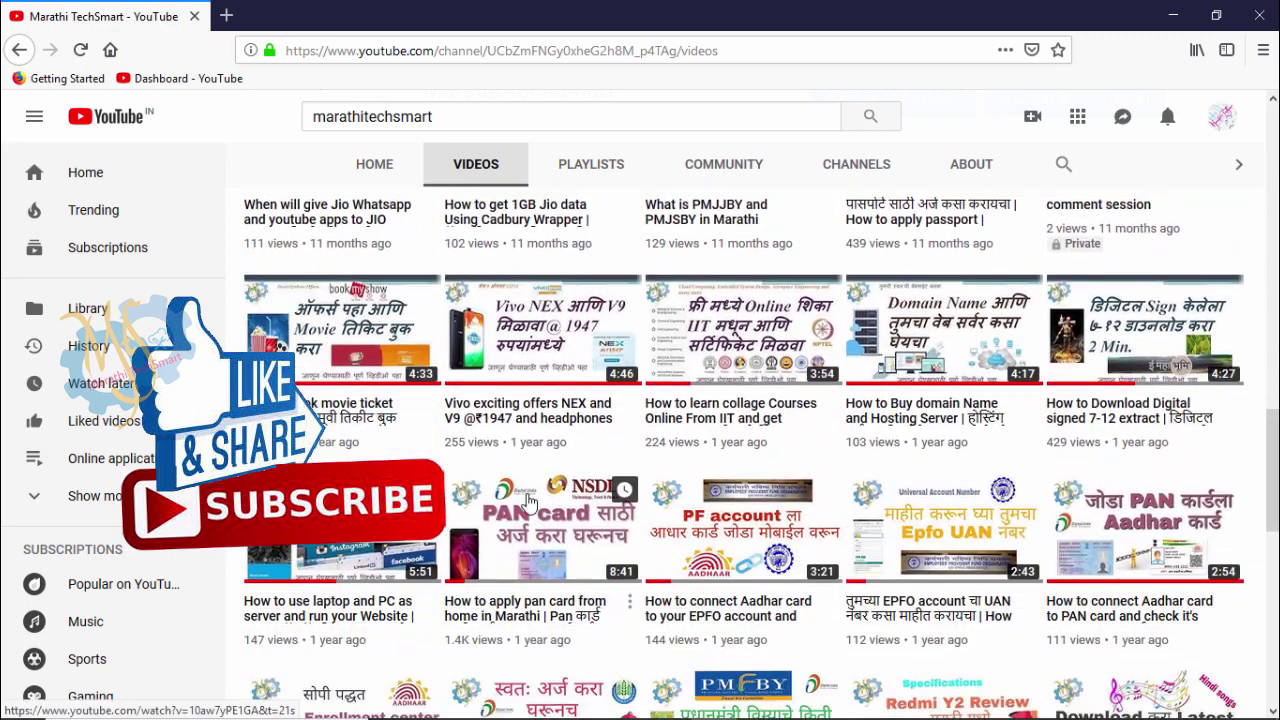
mouse_move(572, 710)
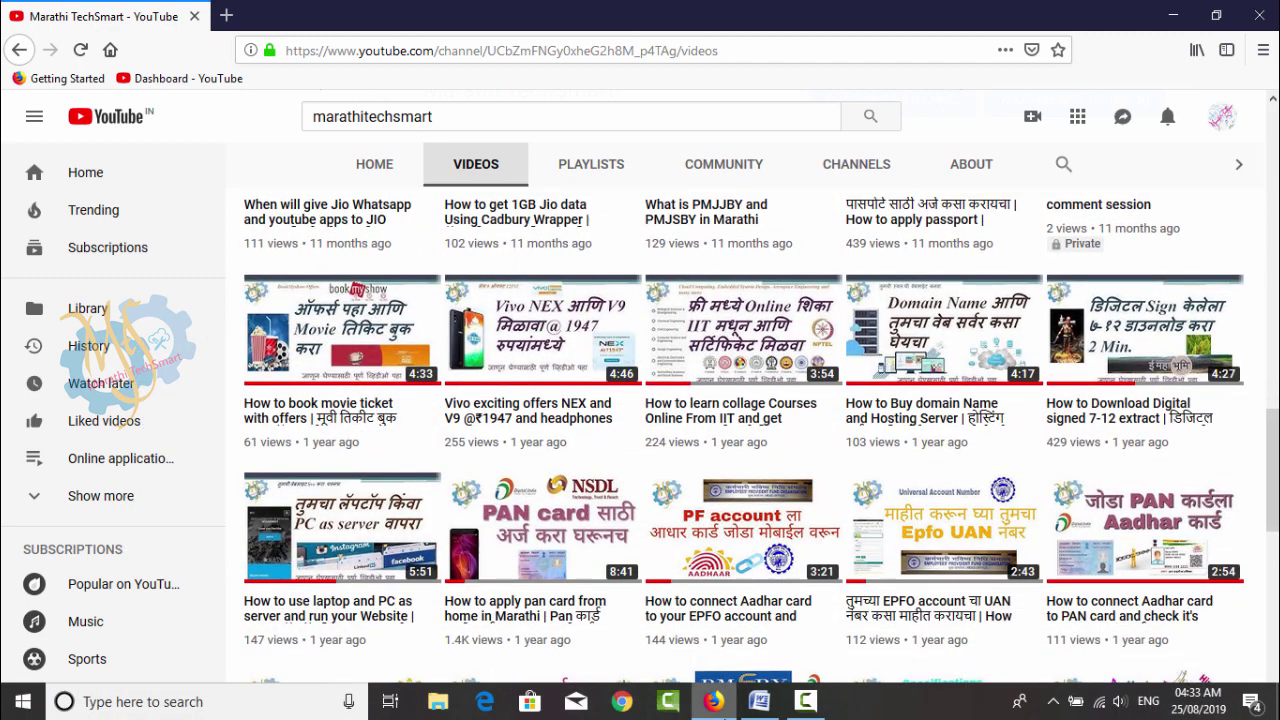
left_click(759, 702)
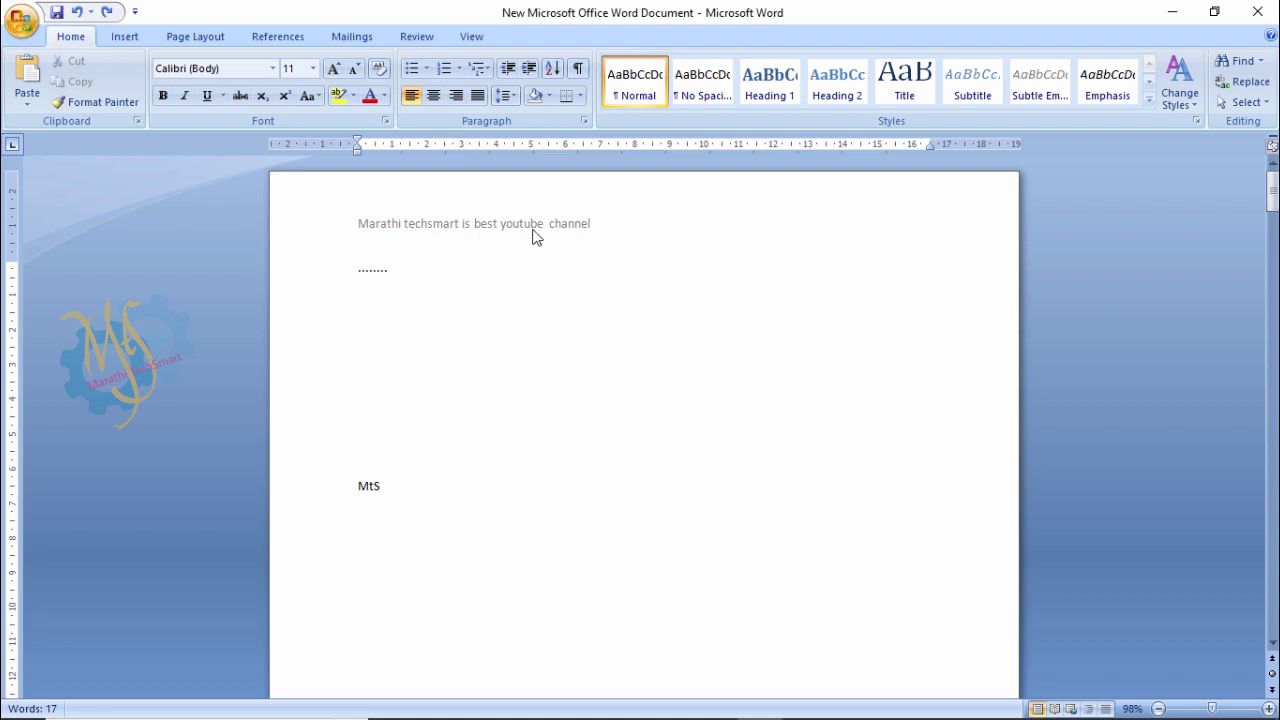
scroll(500, 243, "down", 4)
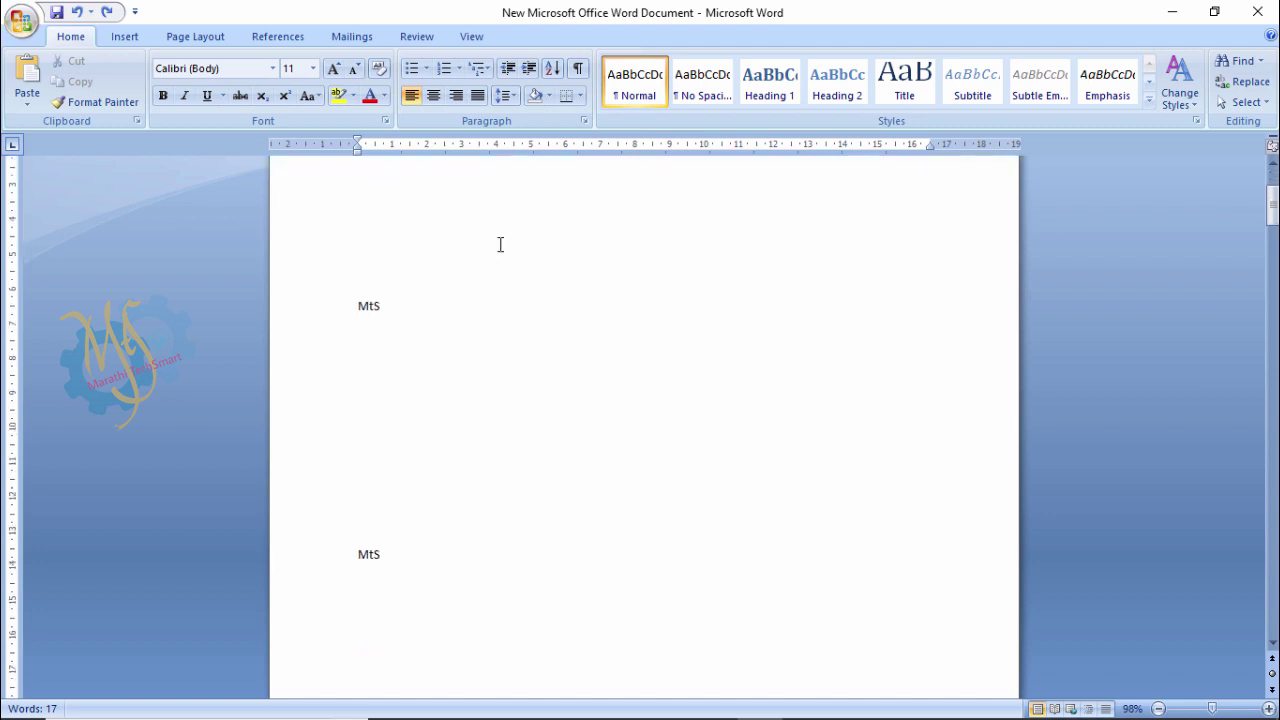
scroll(501, 250, "down", 3)
scroll(501, 255, "down", 4)
scroll(502, 264, "down", 4)
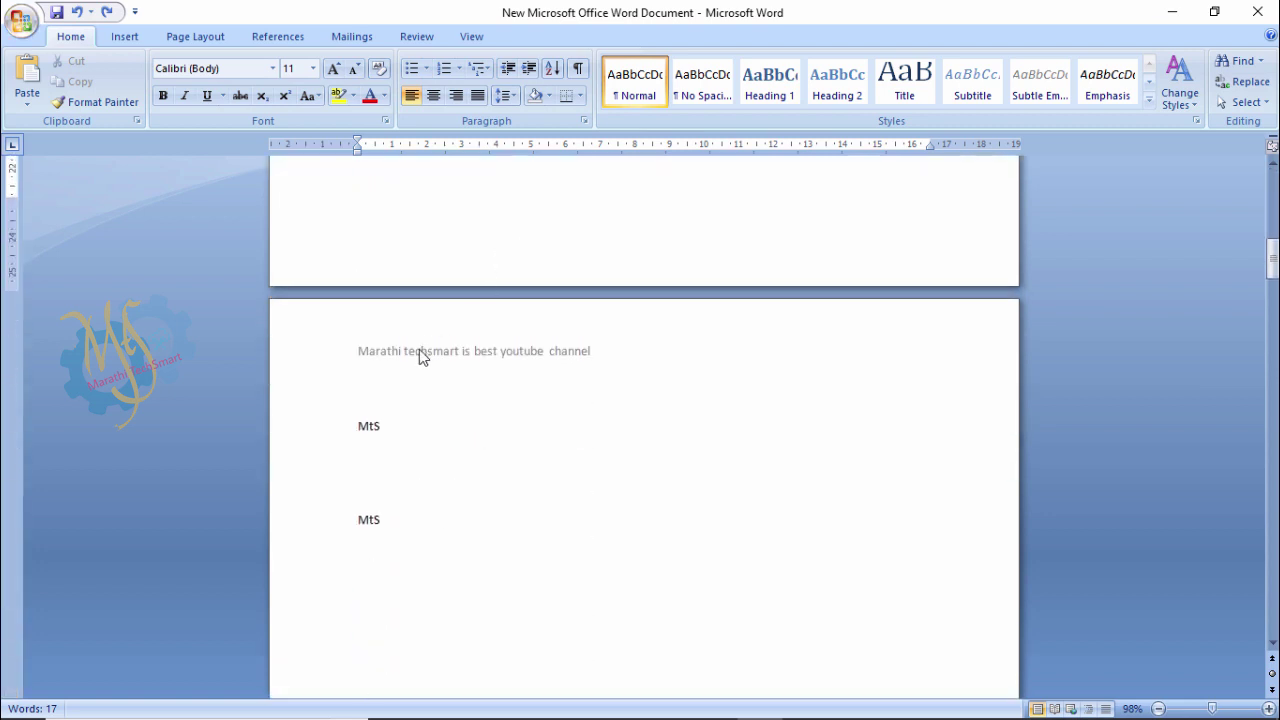
scroll(546, 343, "down", 5)
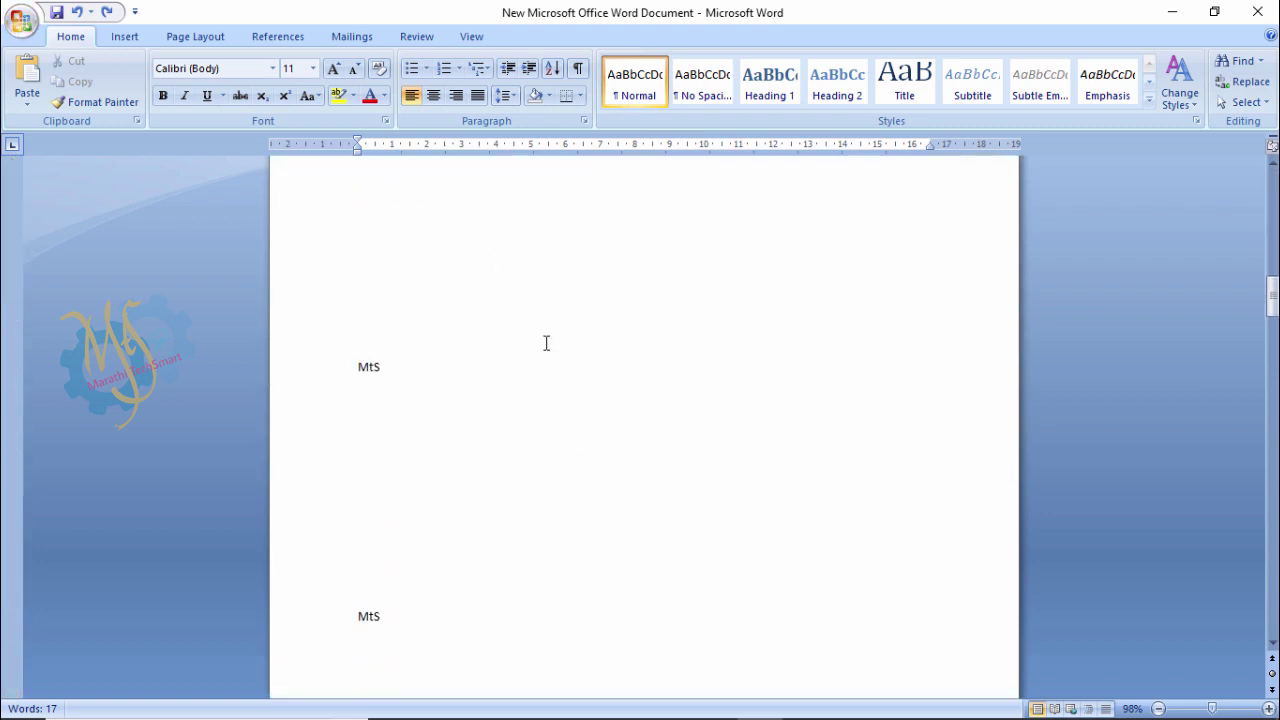
scroll(546, 343, "up", 5)
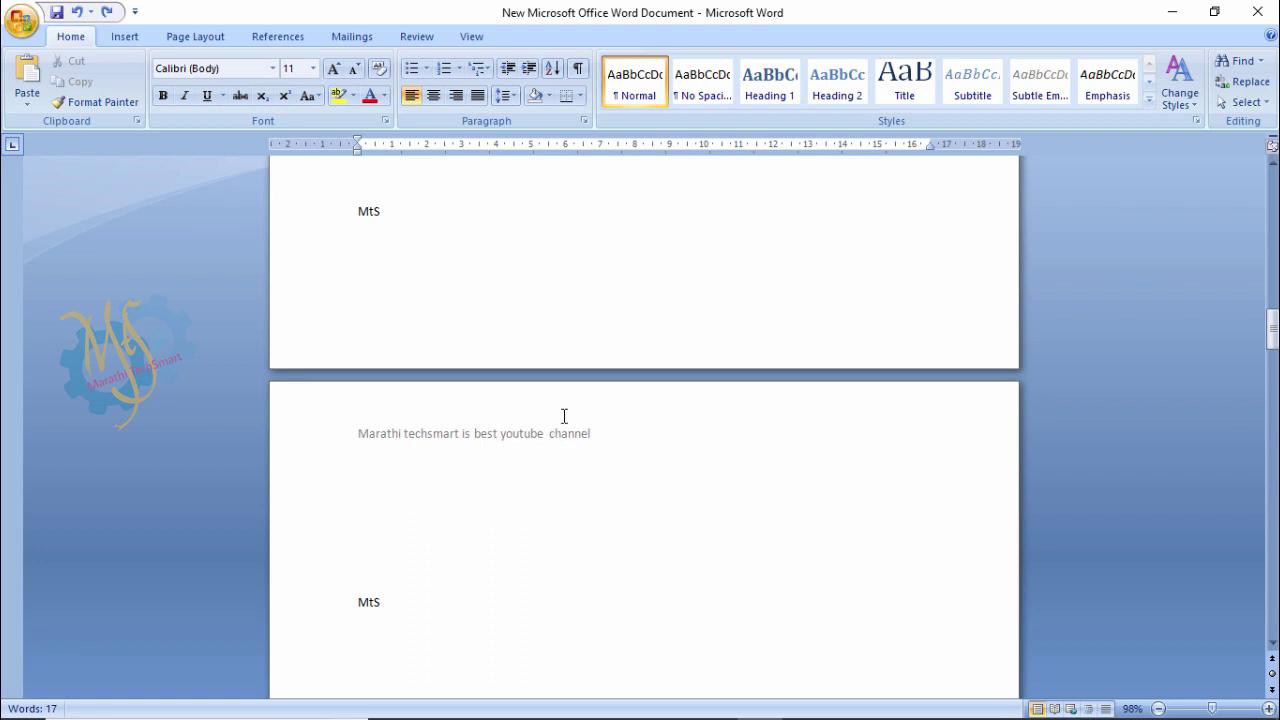
scroll(560, 415, "up", 4)
scroll(553, 407, "up", 4)
scroll(530, 390, "up", 5)
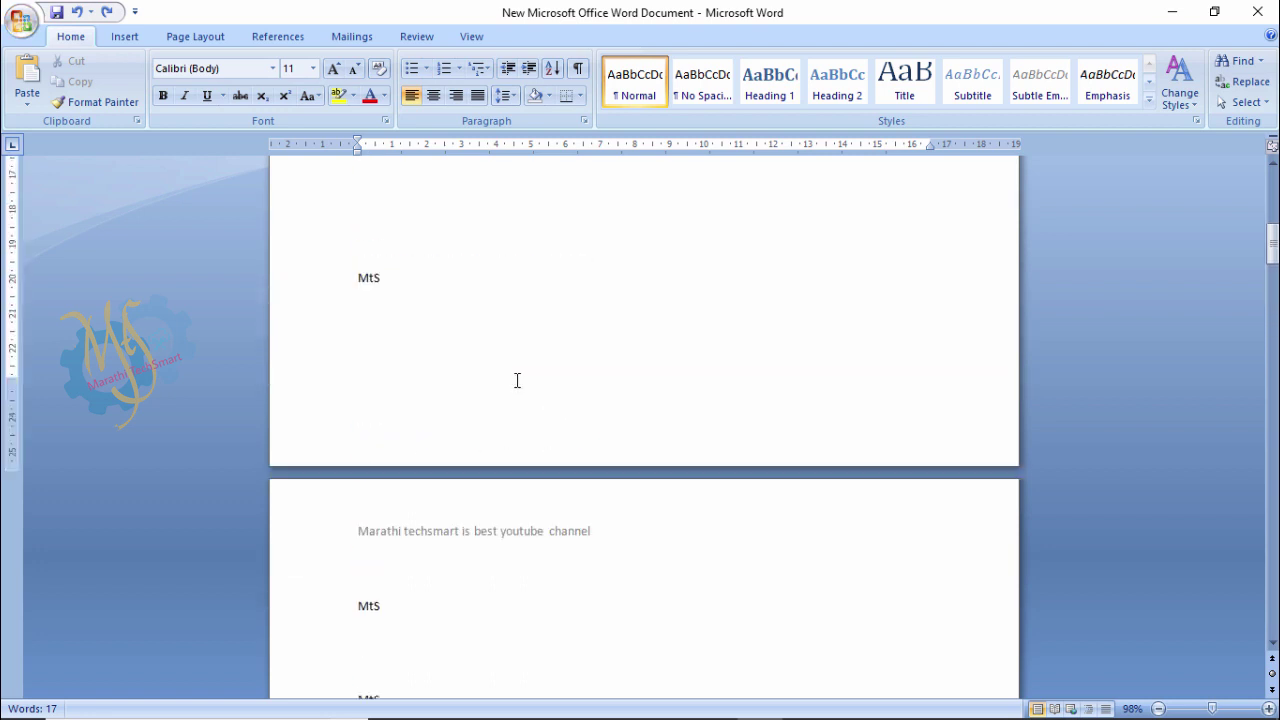
Step: Leave the header and add a Continuous section break below the MtS line on page one
double_click(505, 528)
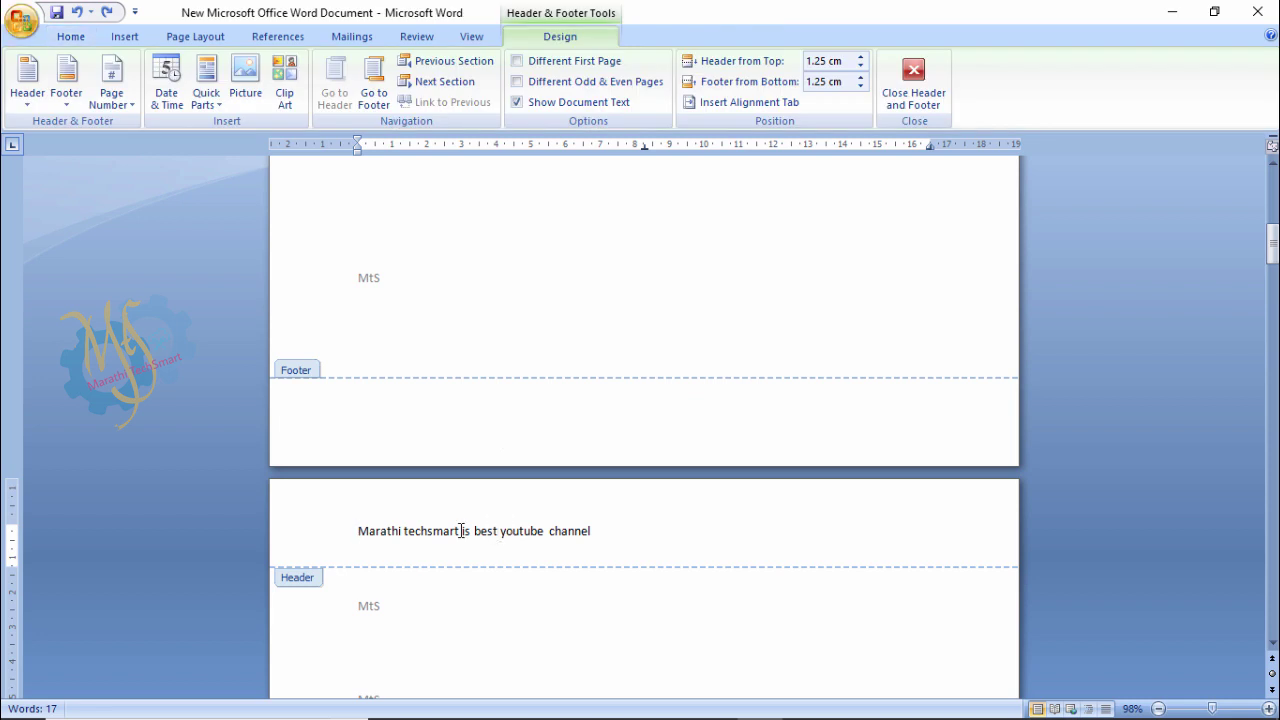
left_click(188, 38)
double_click(381, 254)
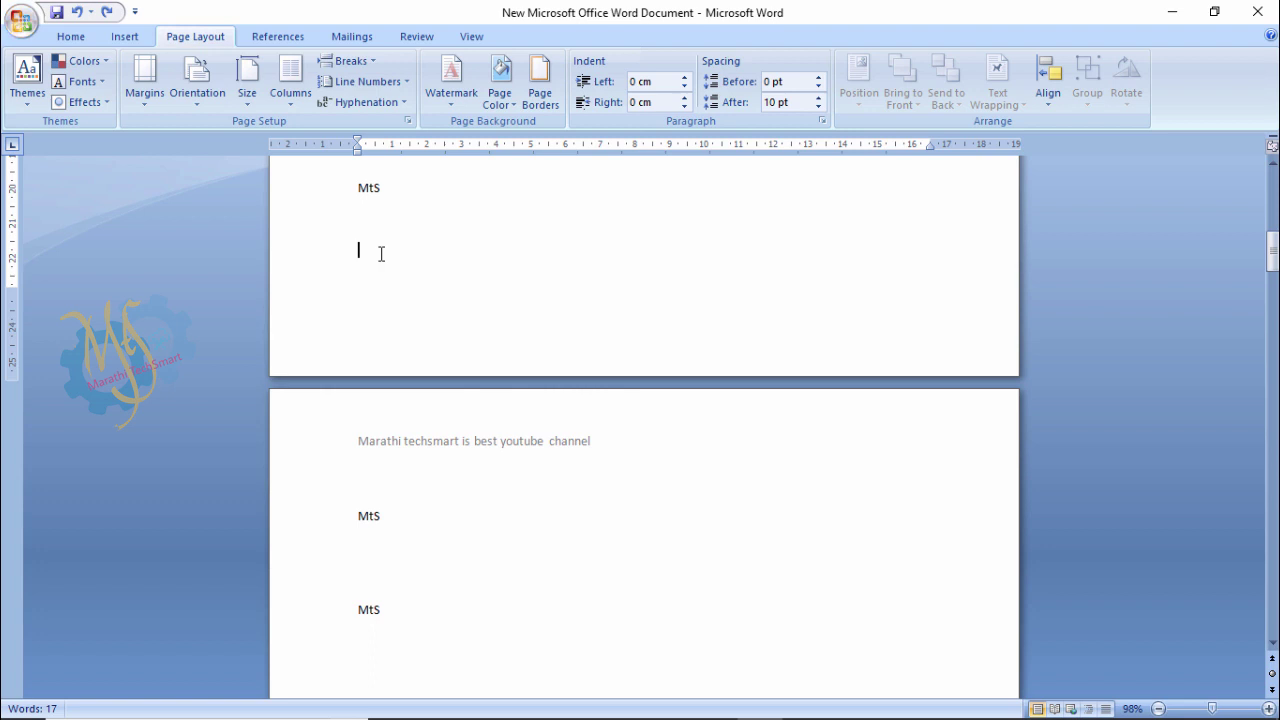
left_click(369, 62)
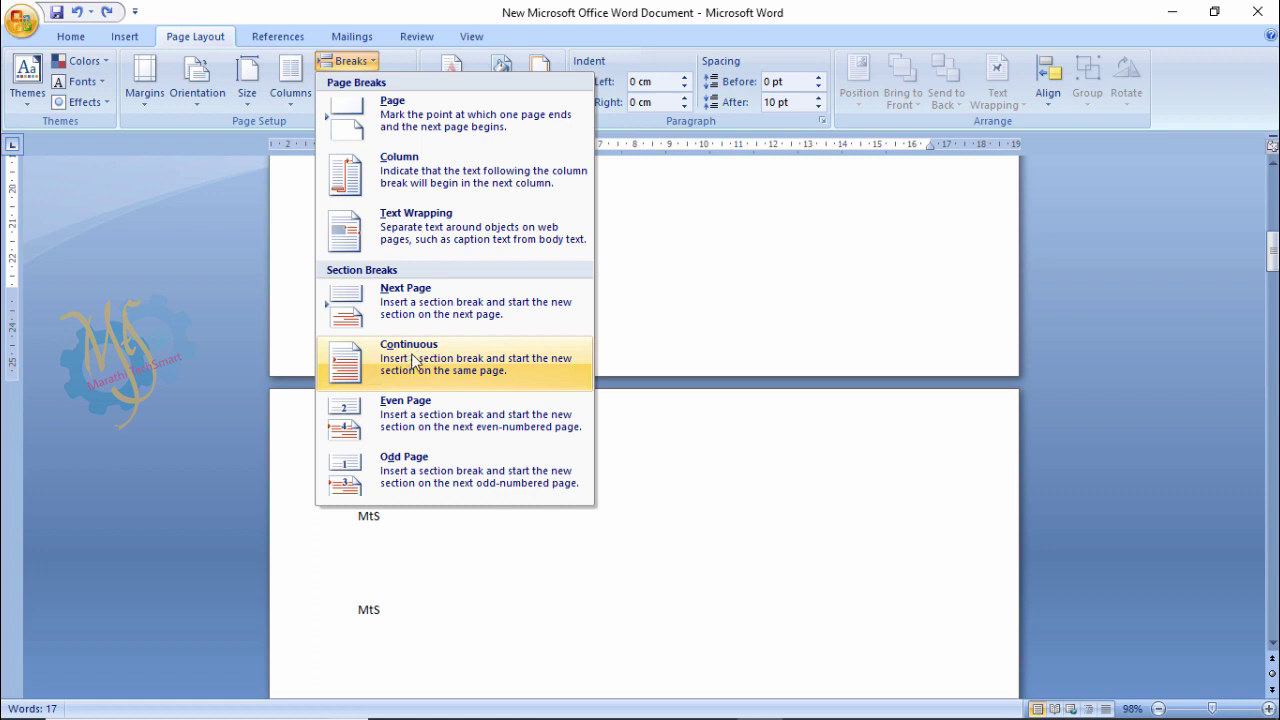
left_click(413, 360)
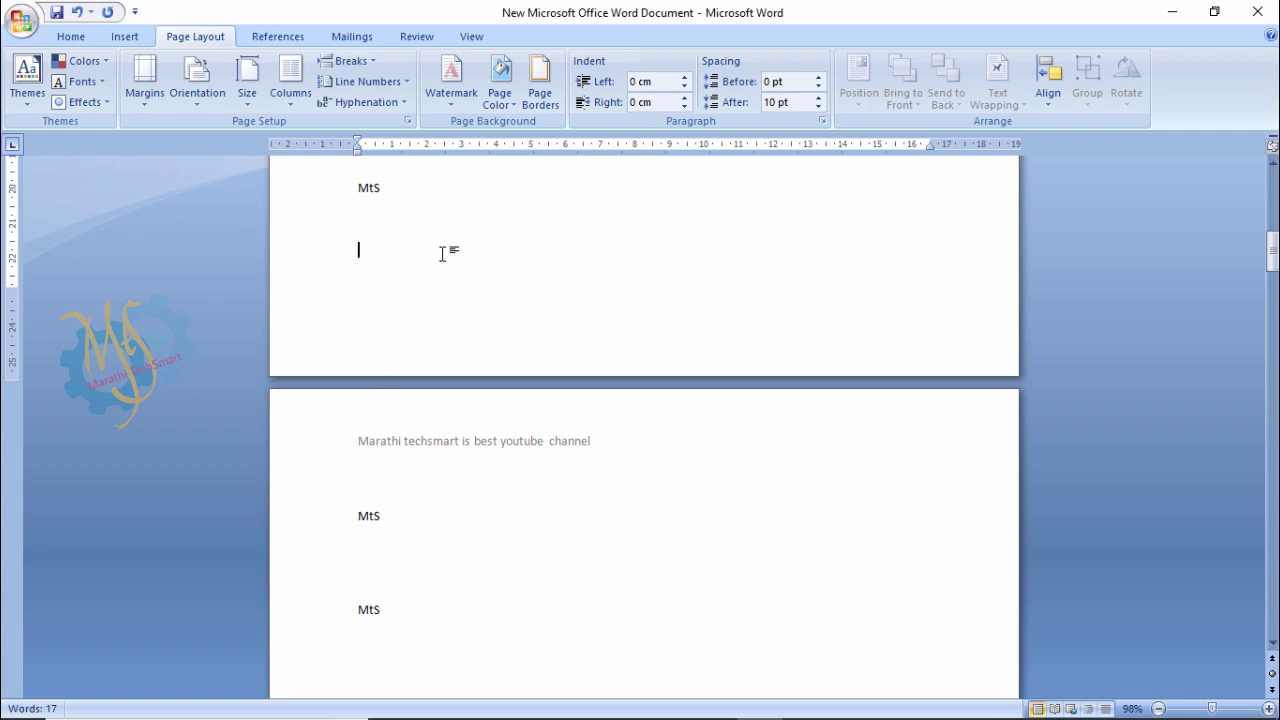
Step: Open the page-2 header and turn off Link to Previous so section 2 stands alone
left_click(434, 482)
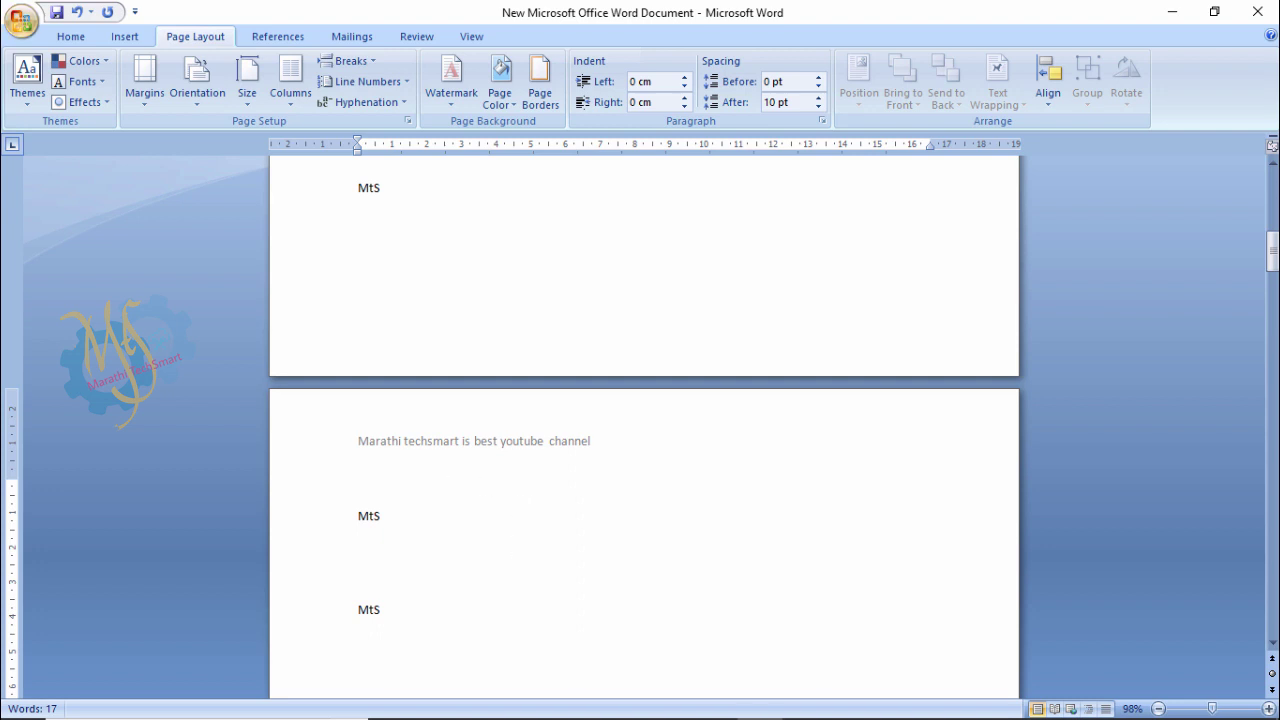
left_click(477, 514)
double_click(470, 443)
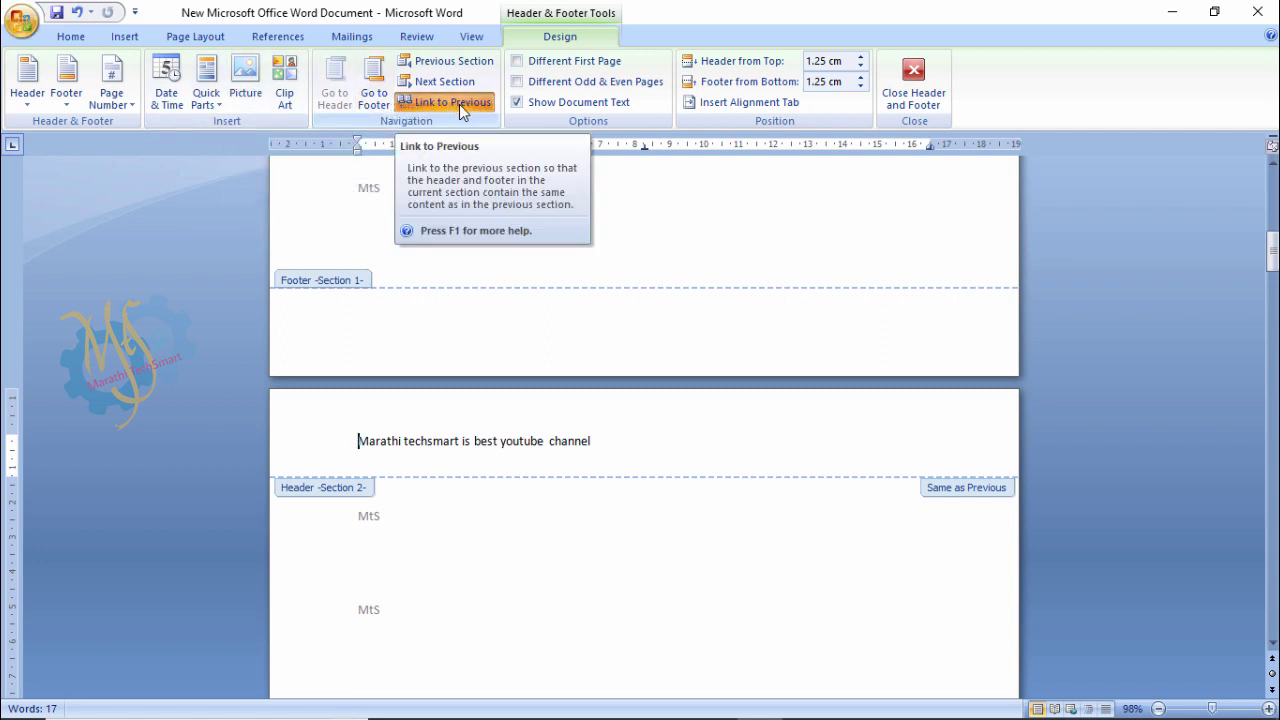
left_click(461, 106)
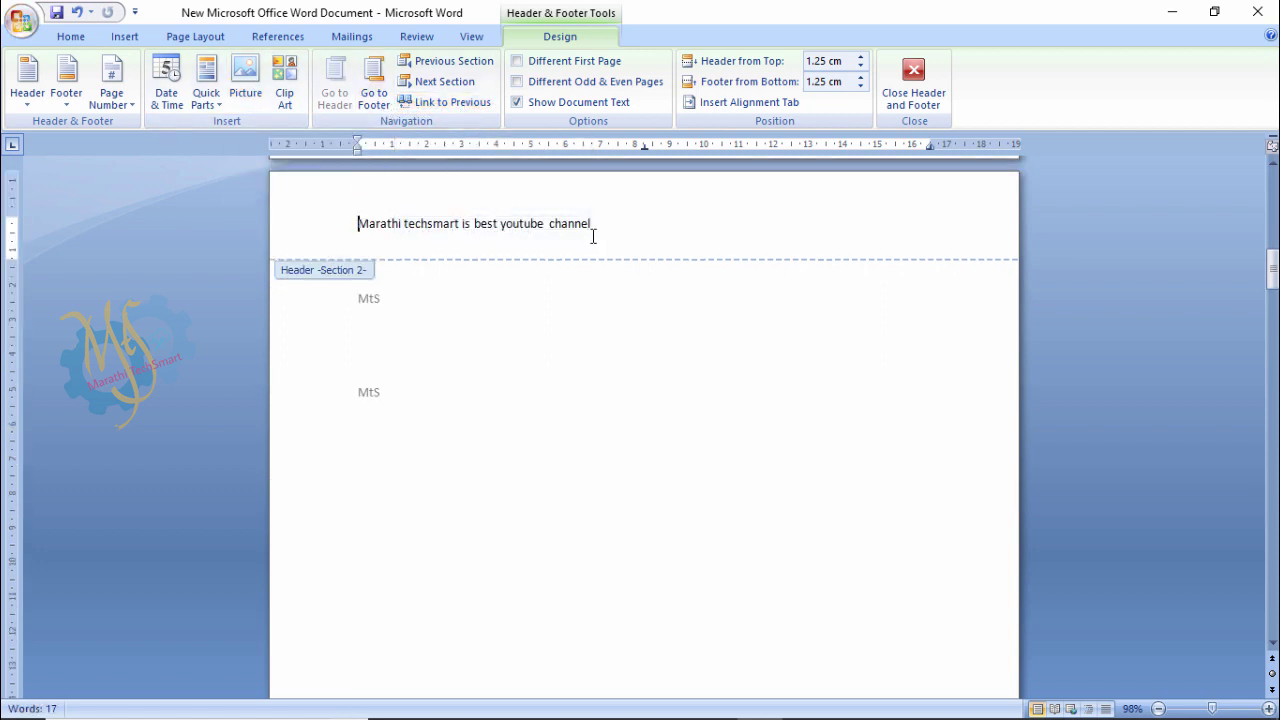
left_click_drag(596, 225, 360, 224)
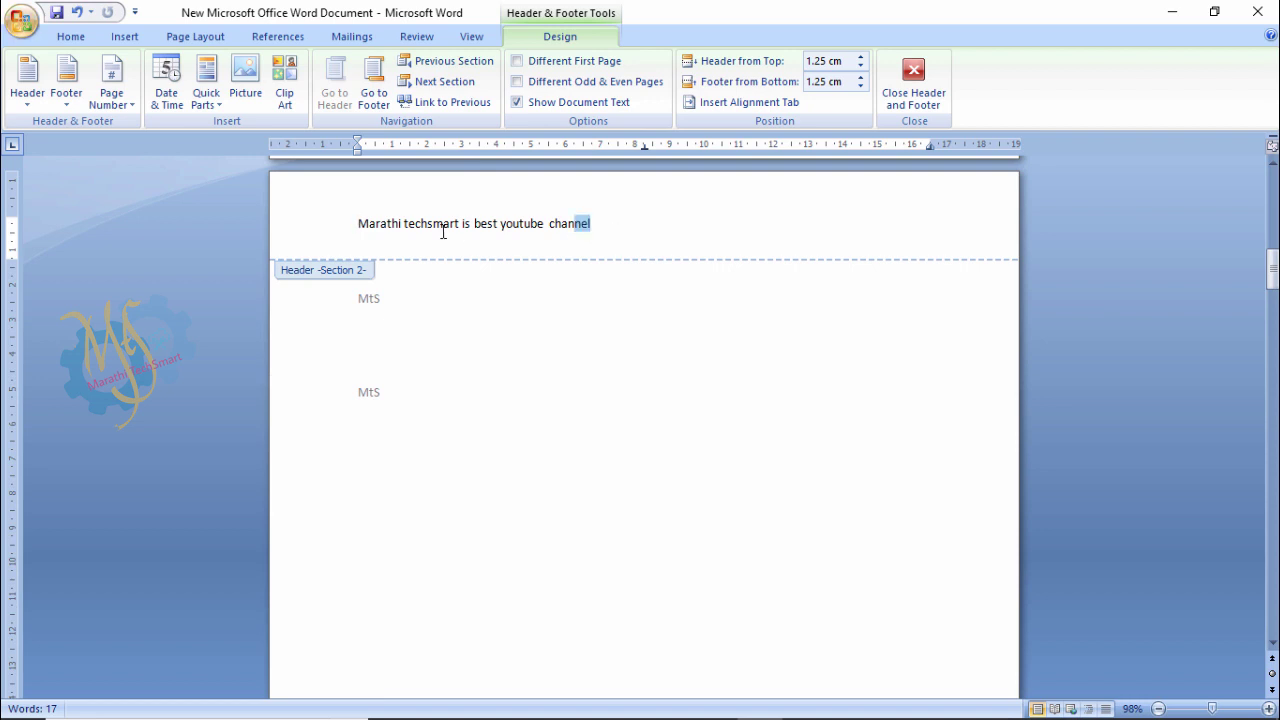
scroll(451, 256, "up", 2)
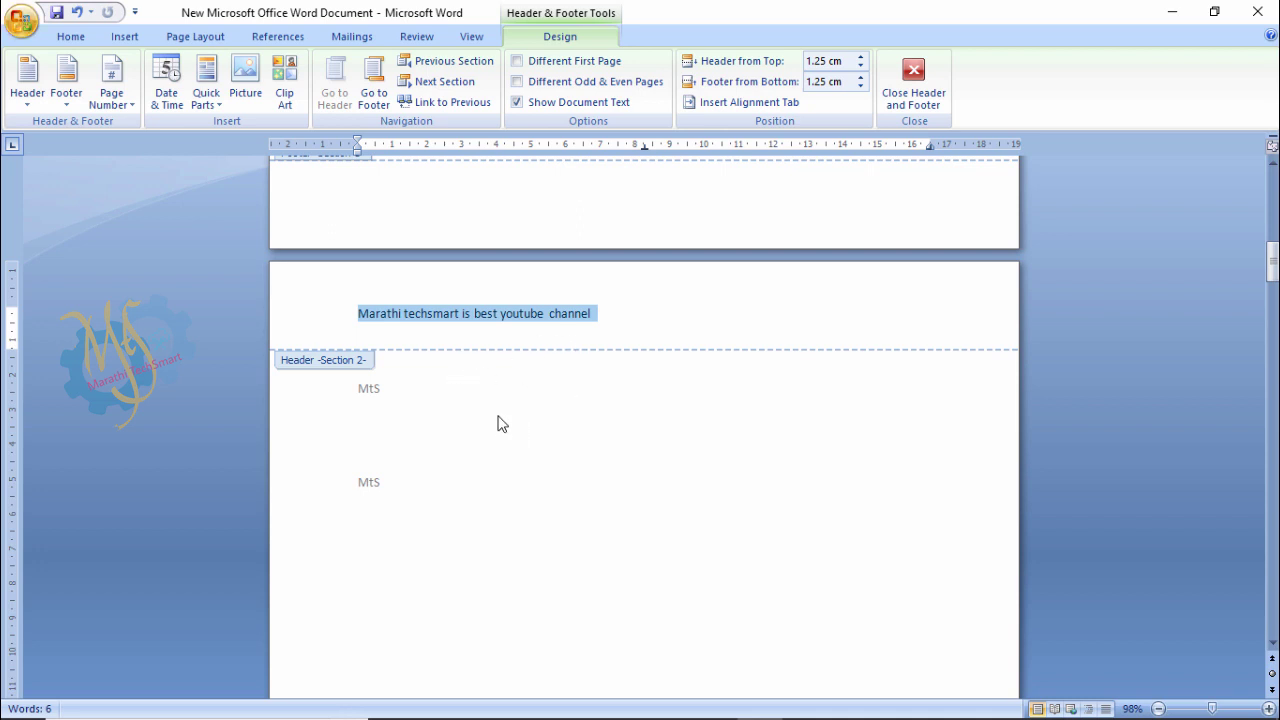
left_click(632, 336)
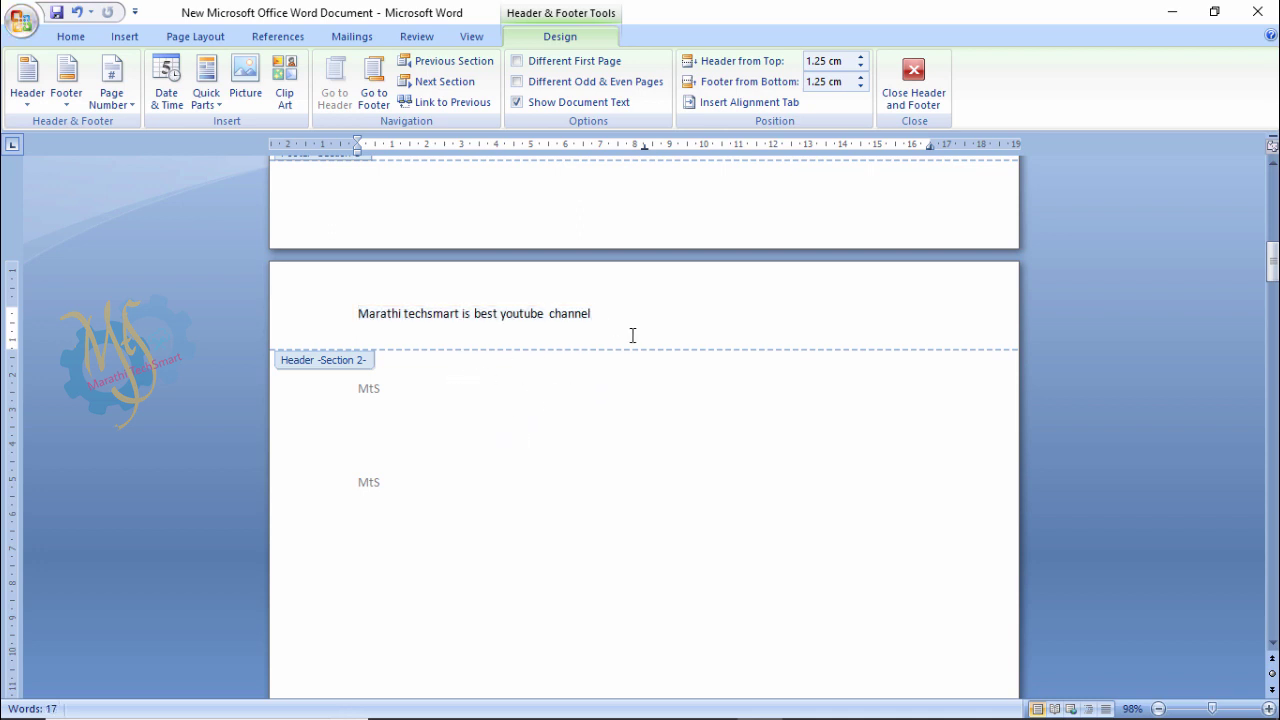
Step: Compare the section 1 and section 2 headers using Previous and Next Section
left_click(467, 66)
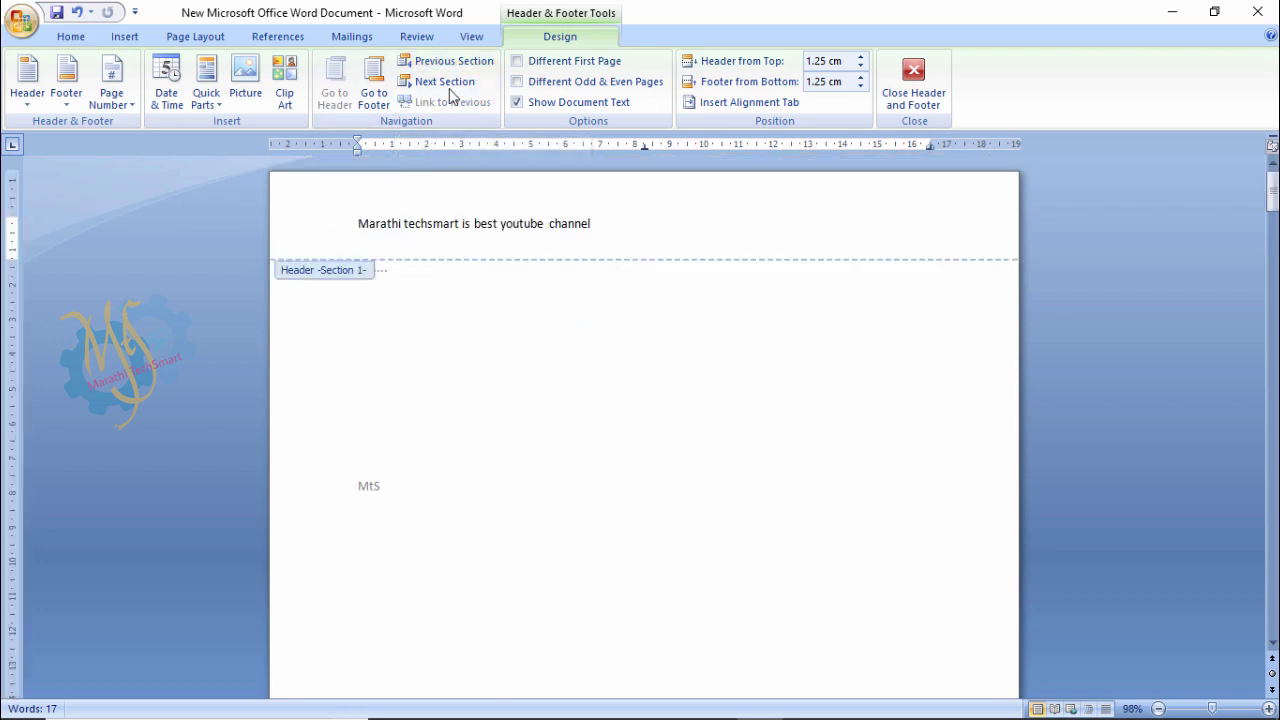
left_click(452, 88)
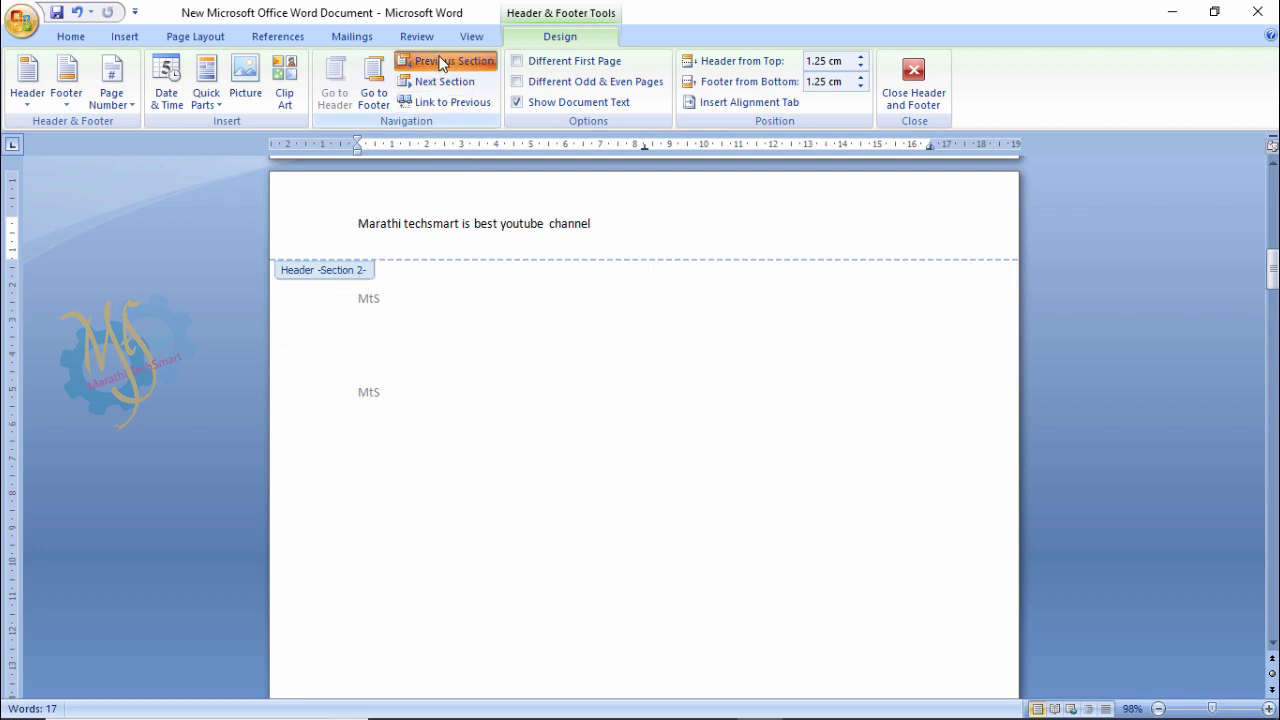
left_click(402, 61)
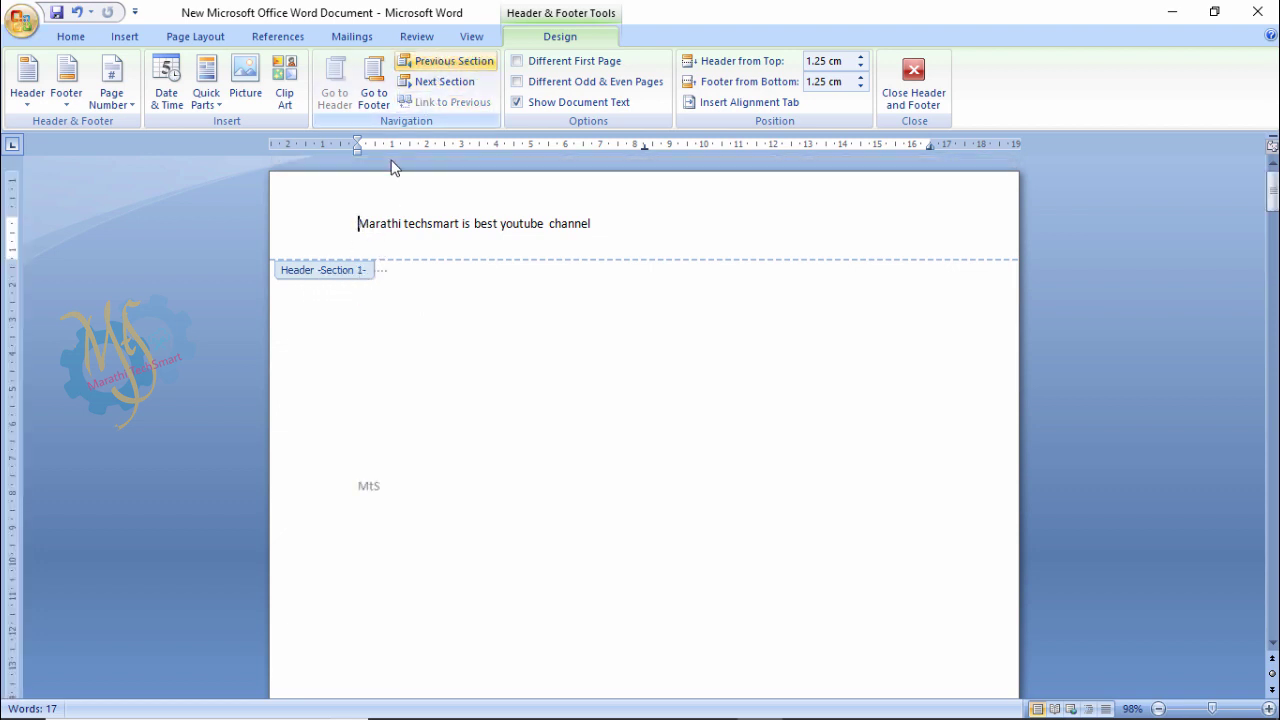
left_click(427, 84)
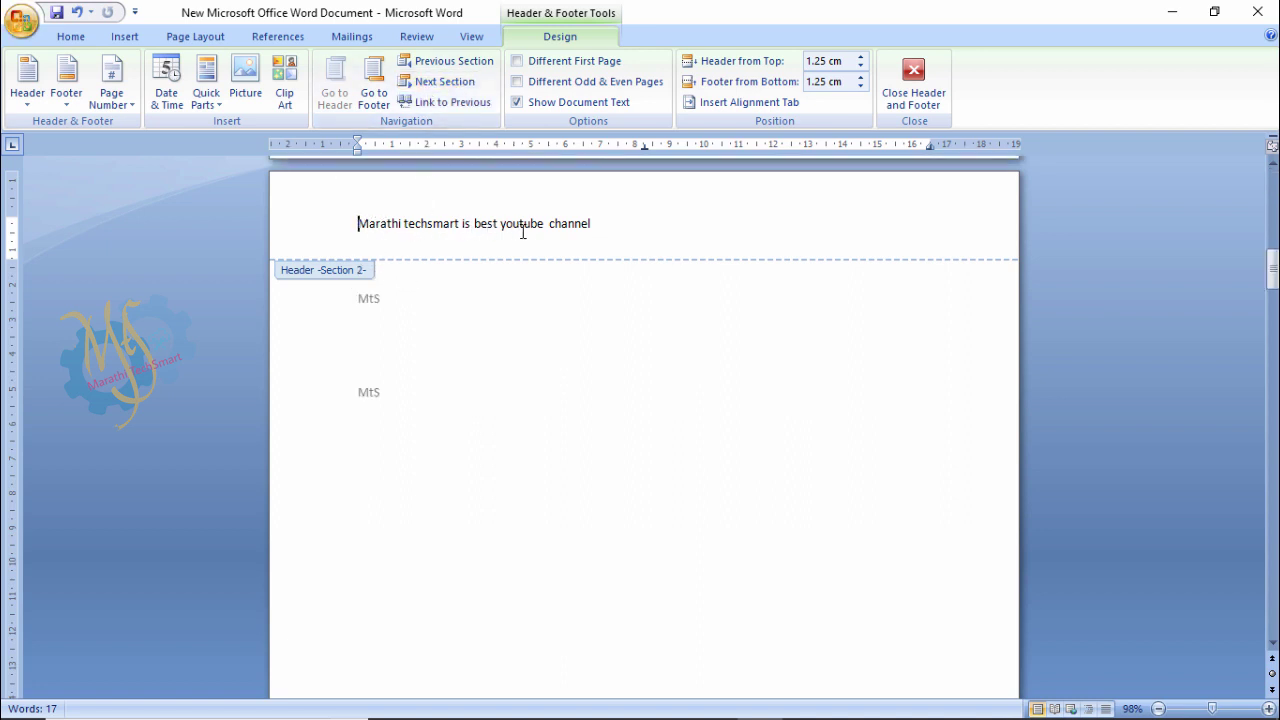
Step: Replace 'best youtube channel' with 'awesome' in the section 2 header and close header editing
left_click_drag(596, 226, 496, 225)
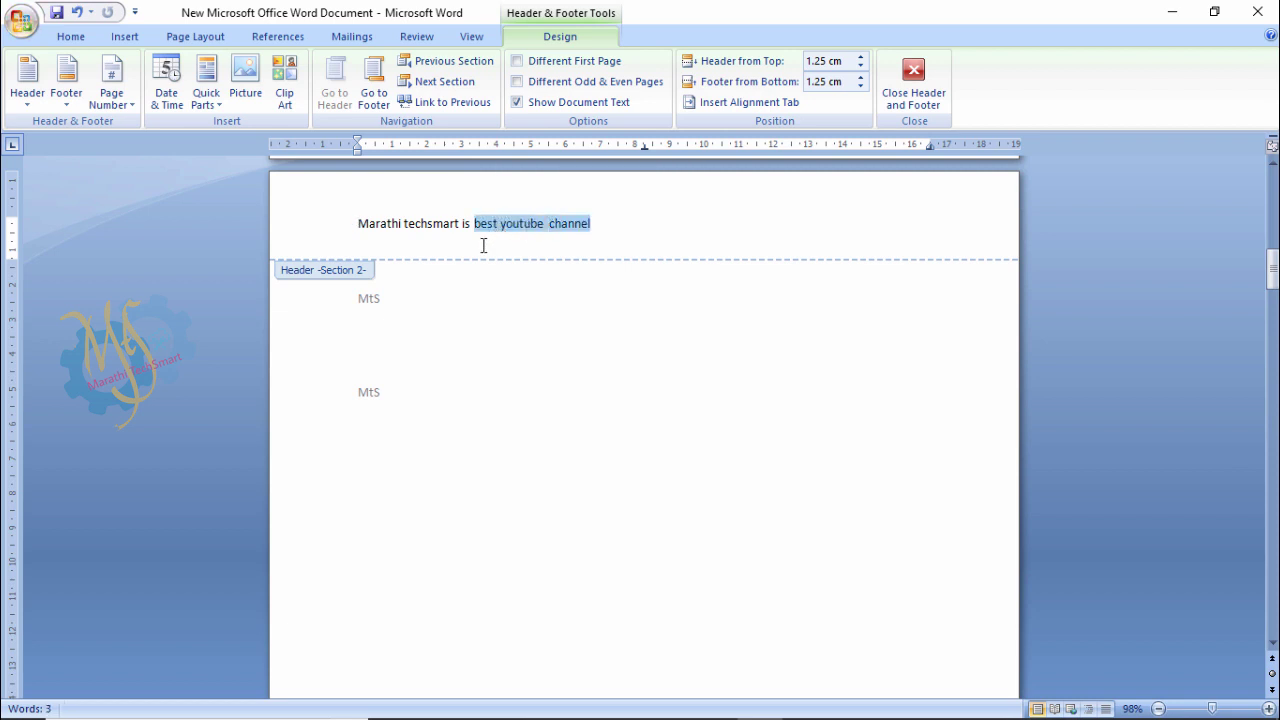
double_click(463, 295)
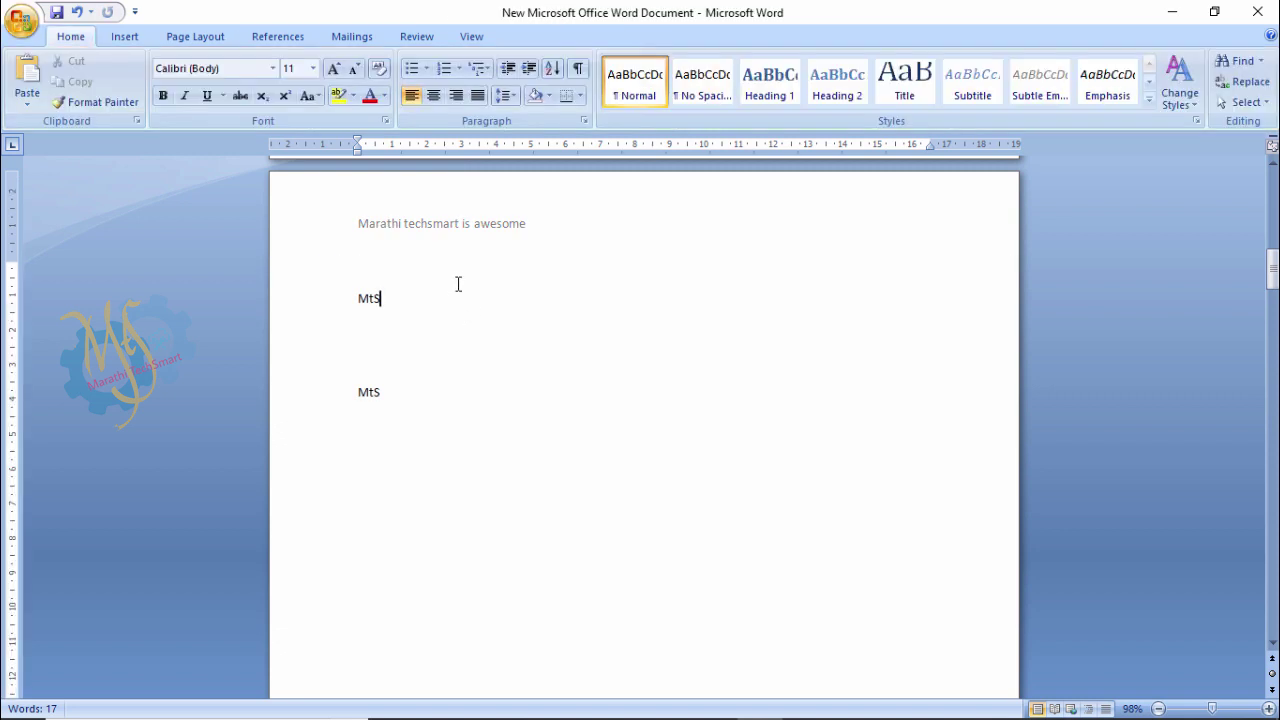
scroll(452, 275, "up", 4)
scroll(440, 260, "up", 5)
scroll(446, 264, "up", 10)
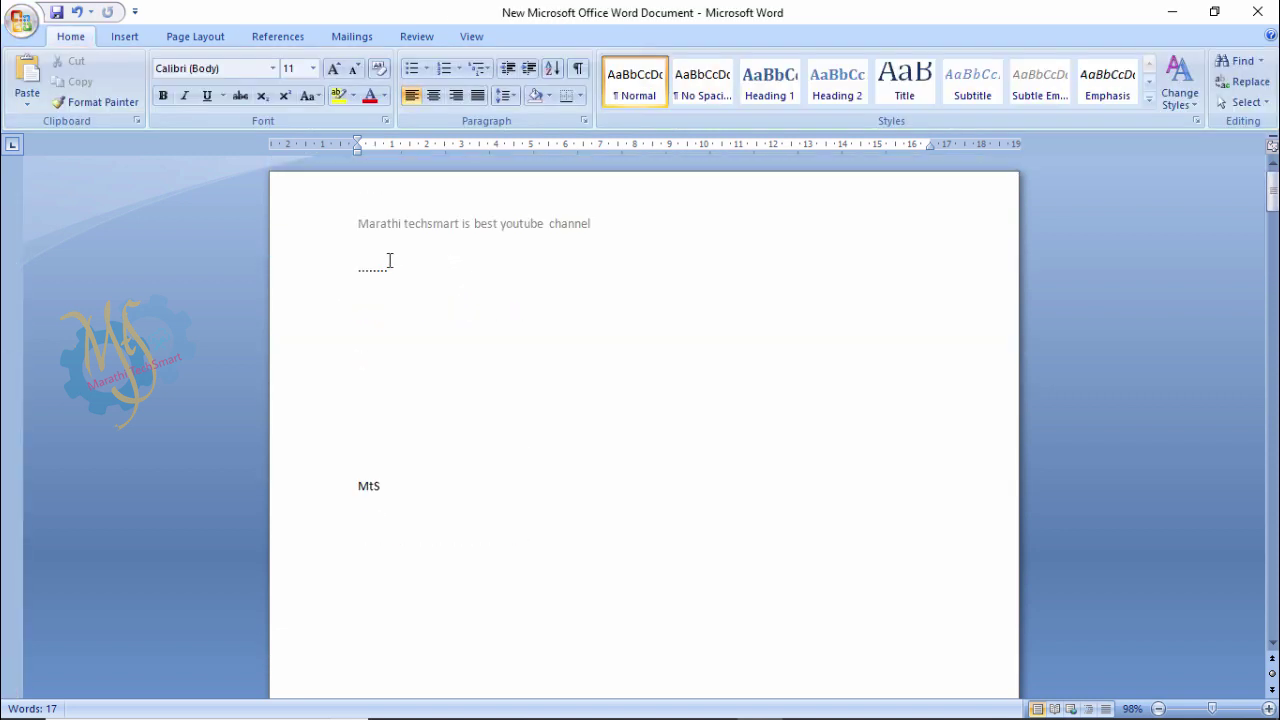
scroll(580, 245, "down", 5)
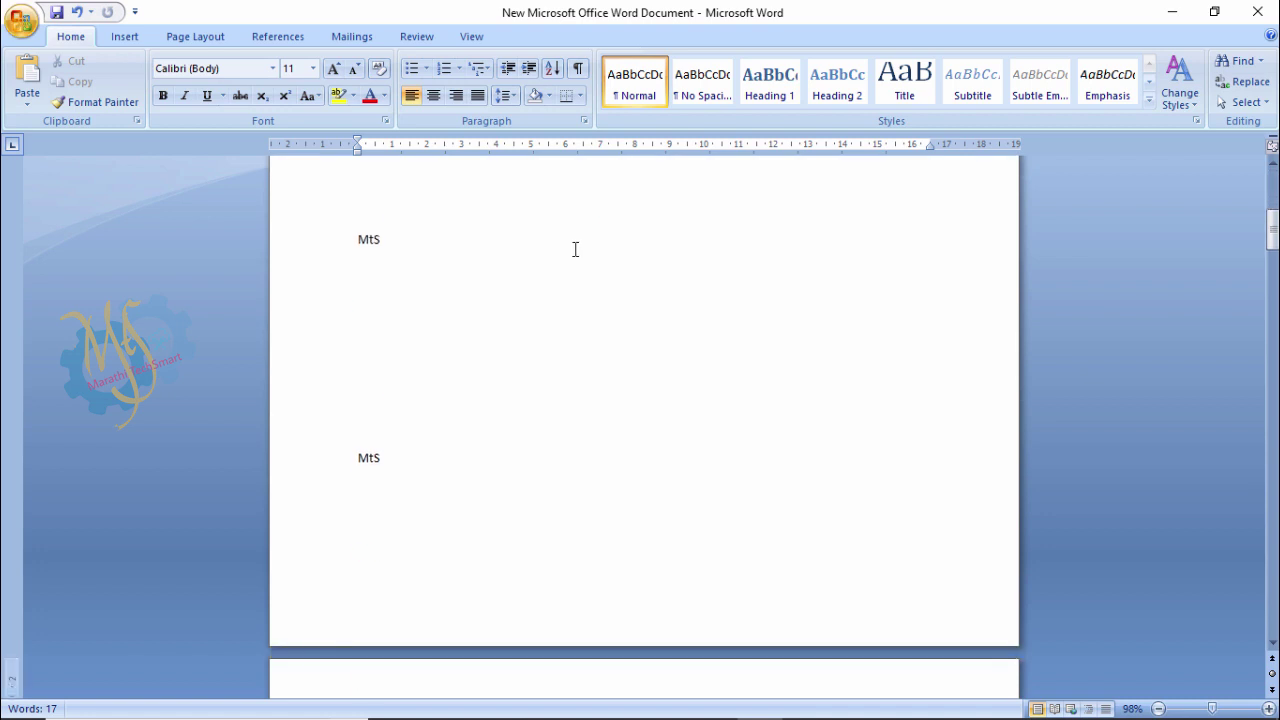
scroll(575, 249, "up", 1)
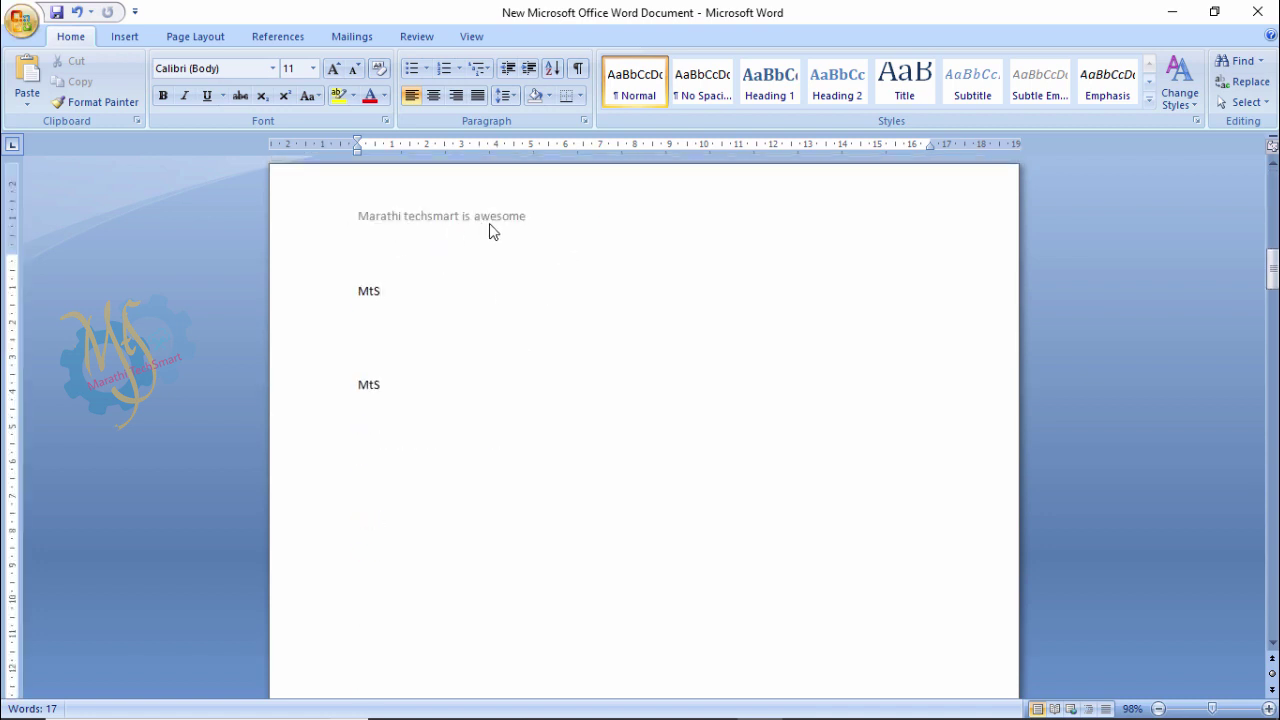
scroll(530, 236, "down", 3)
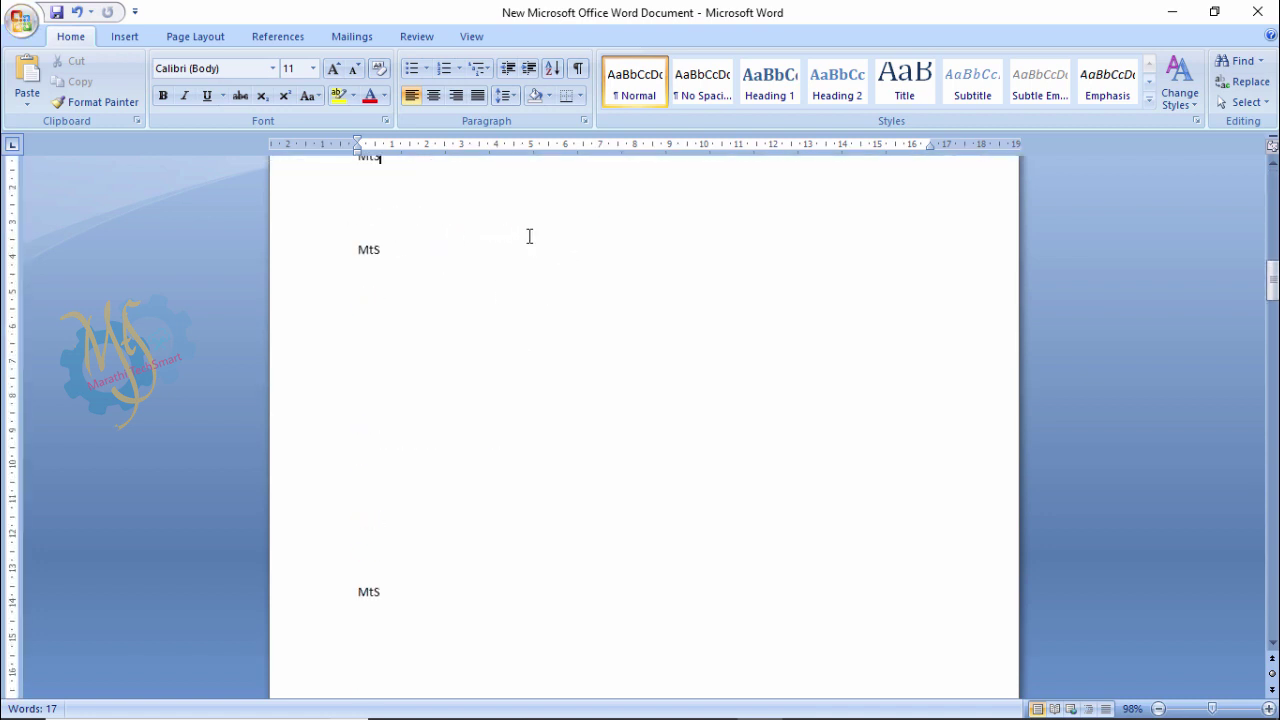
scroll(524, 237, "down", 1)
scroll(514, 239, "down", 7)
scroll(510, 241, "down", 7)
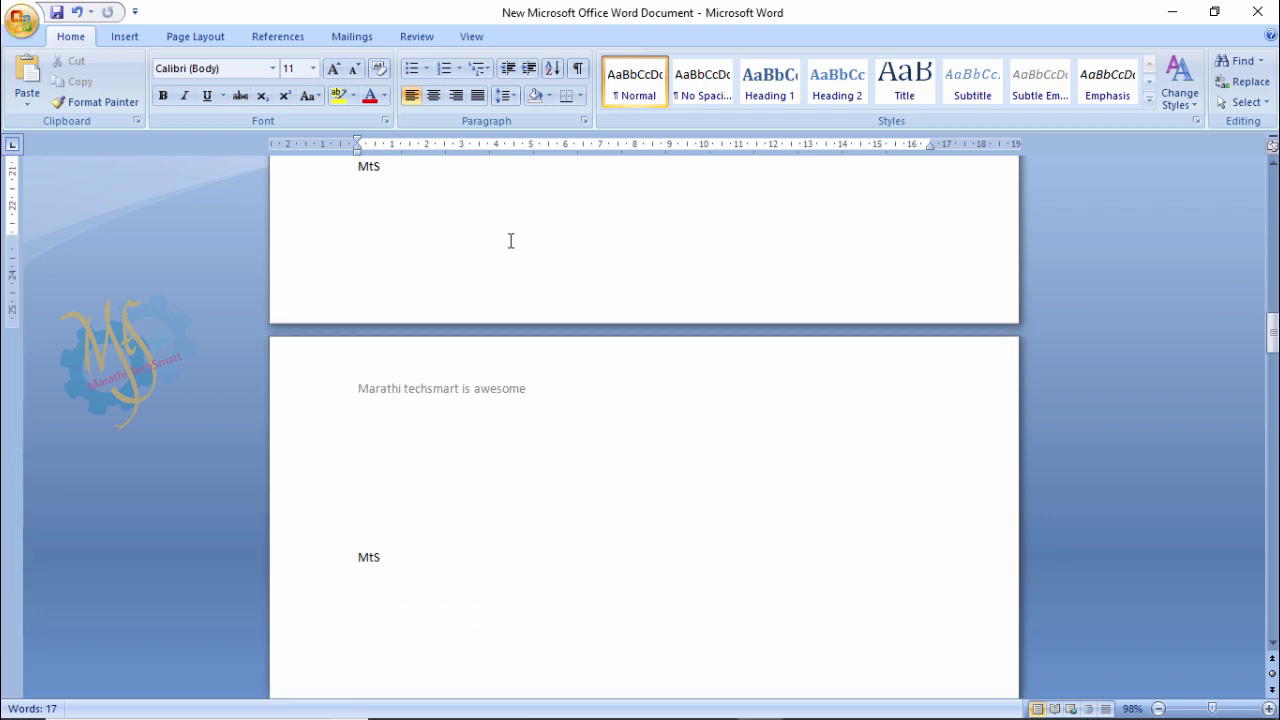
double_click(428, 410)
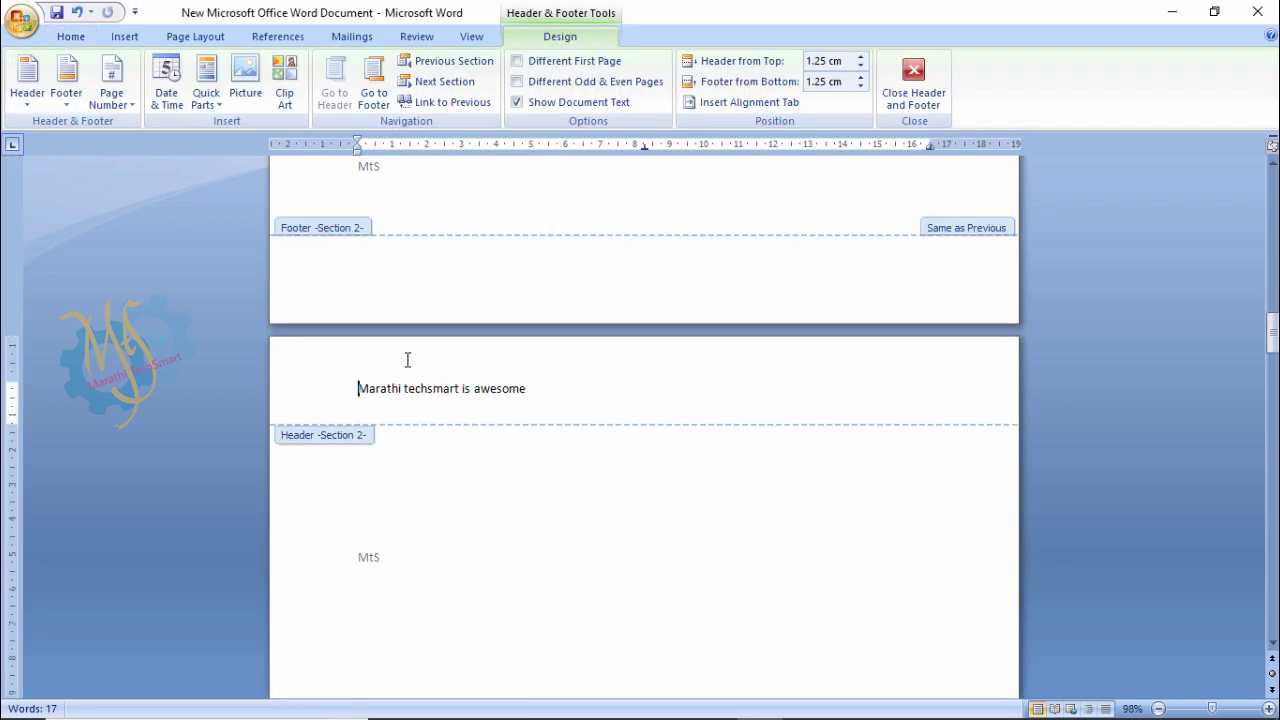
double_click(437, 209)
scroll(410, 465, "down", 4)
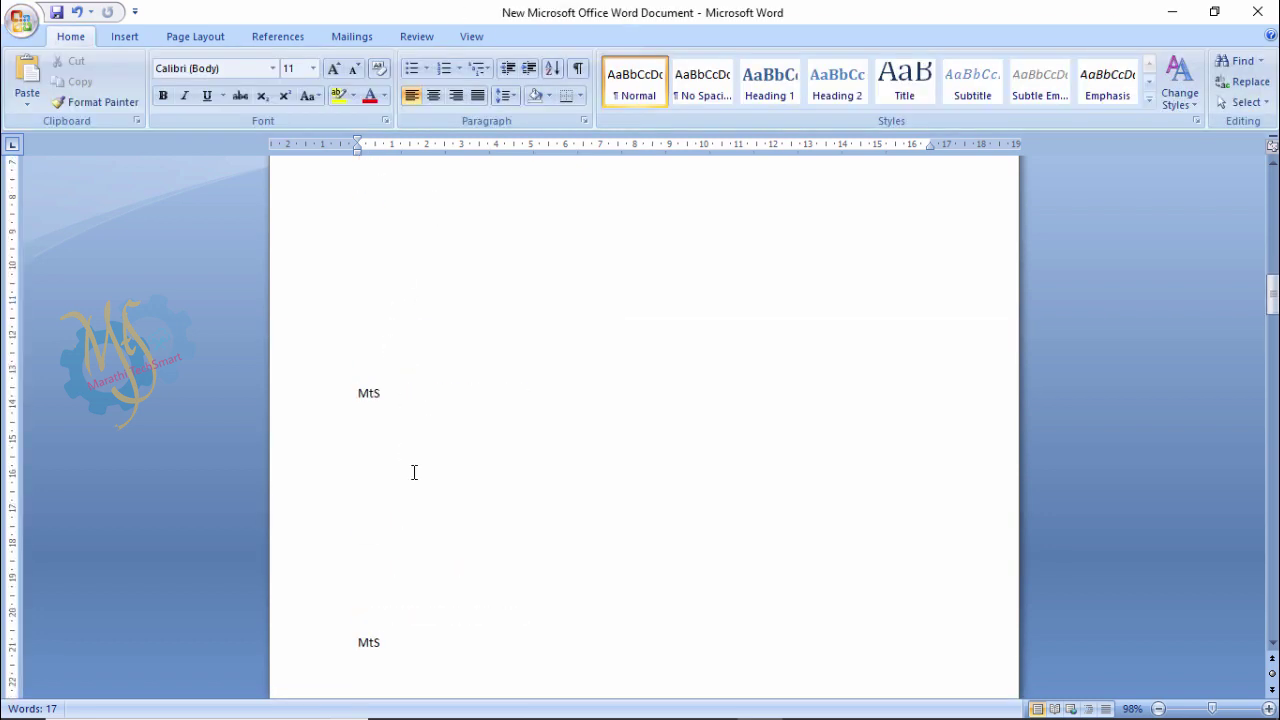
scroll(430, 485, "down", 3)
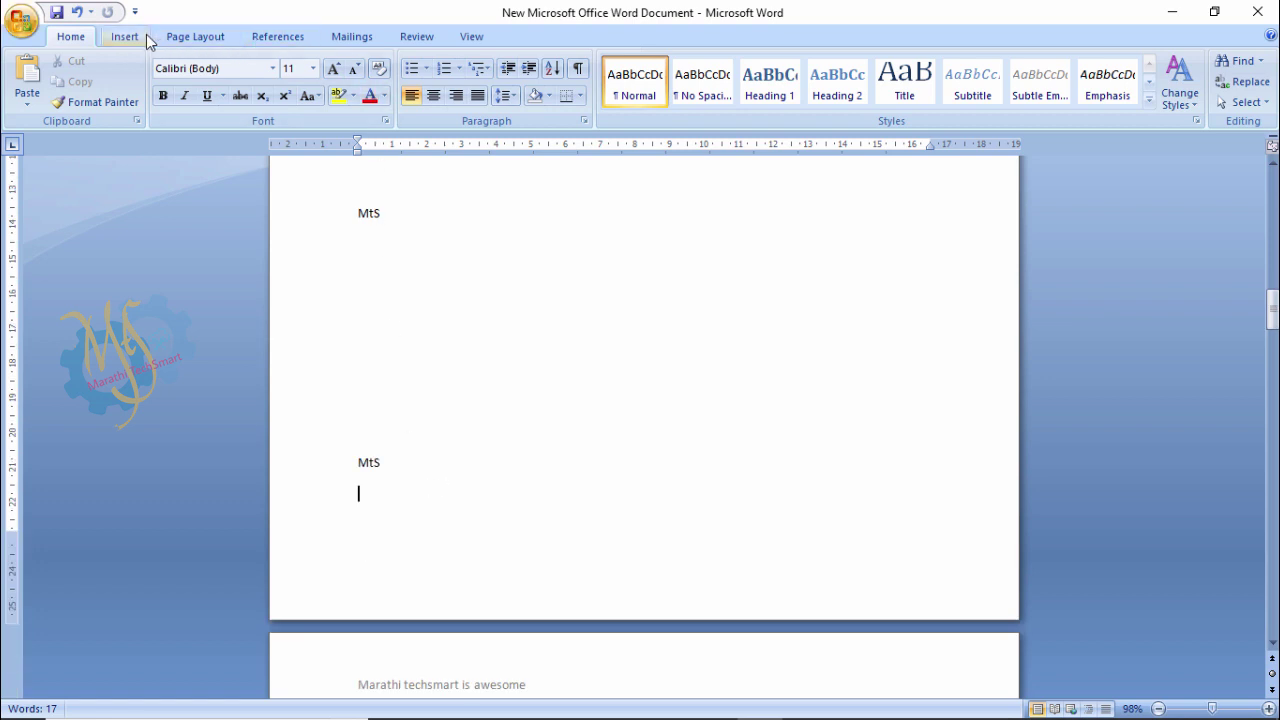
Step: Add a Continuous section break after the final MtS line from Page Layout > Breaks
left_click(195, 38)
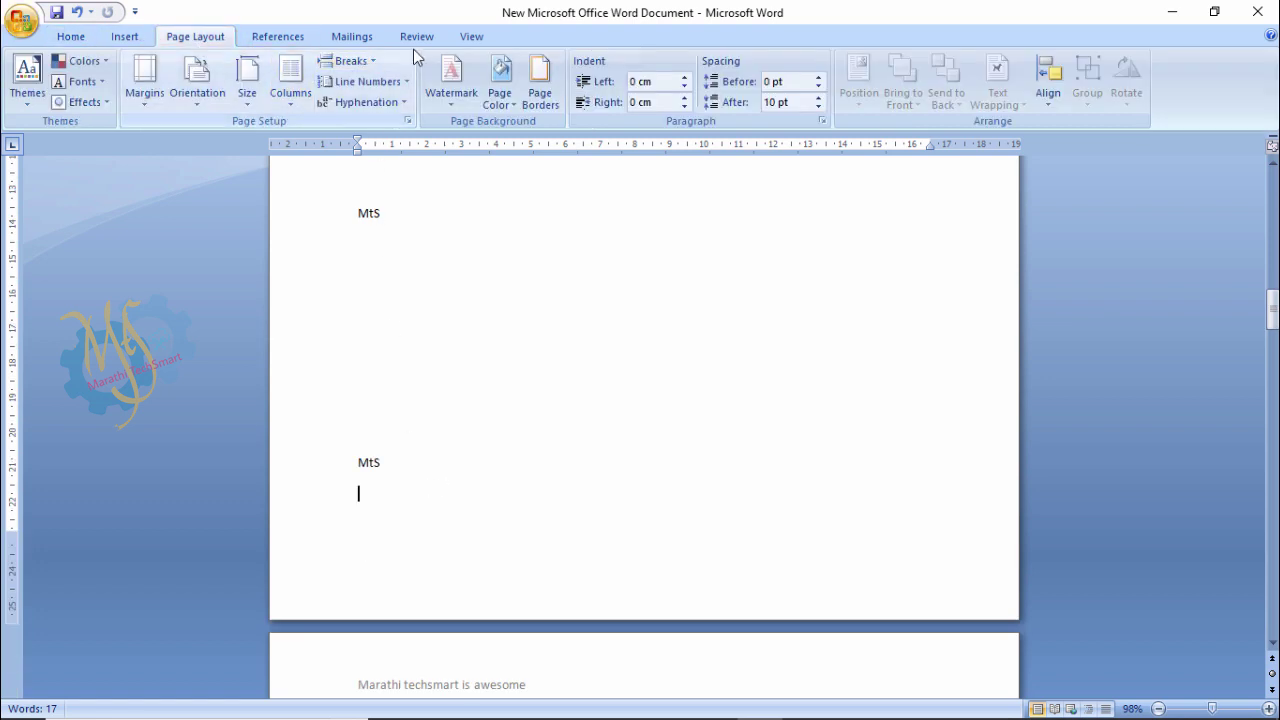
left_click(373, 59)
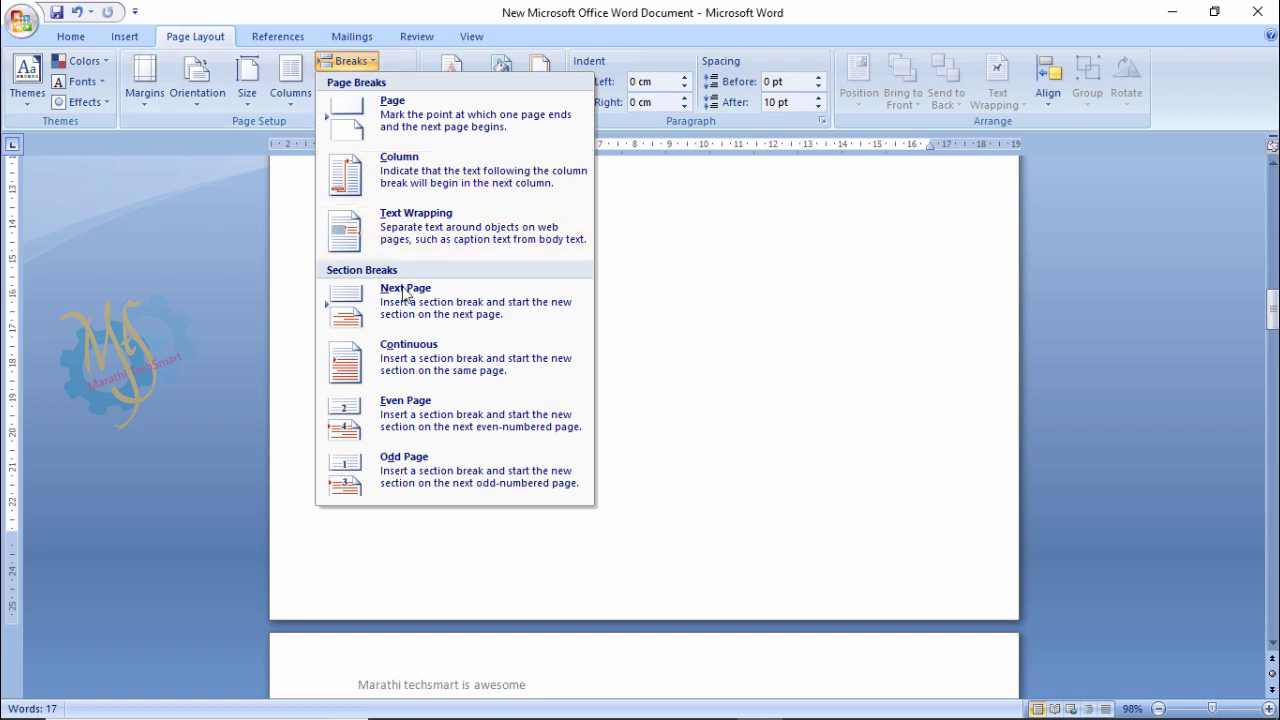
left_click(404, 355)
scroll(403, 360, "down", 5)
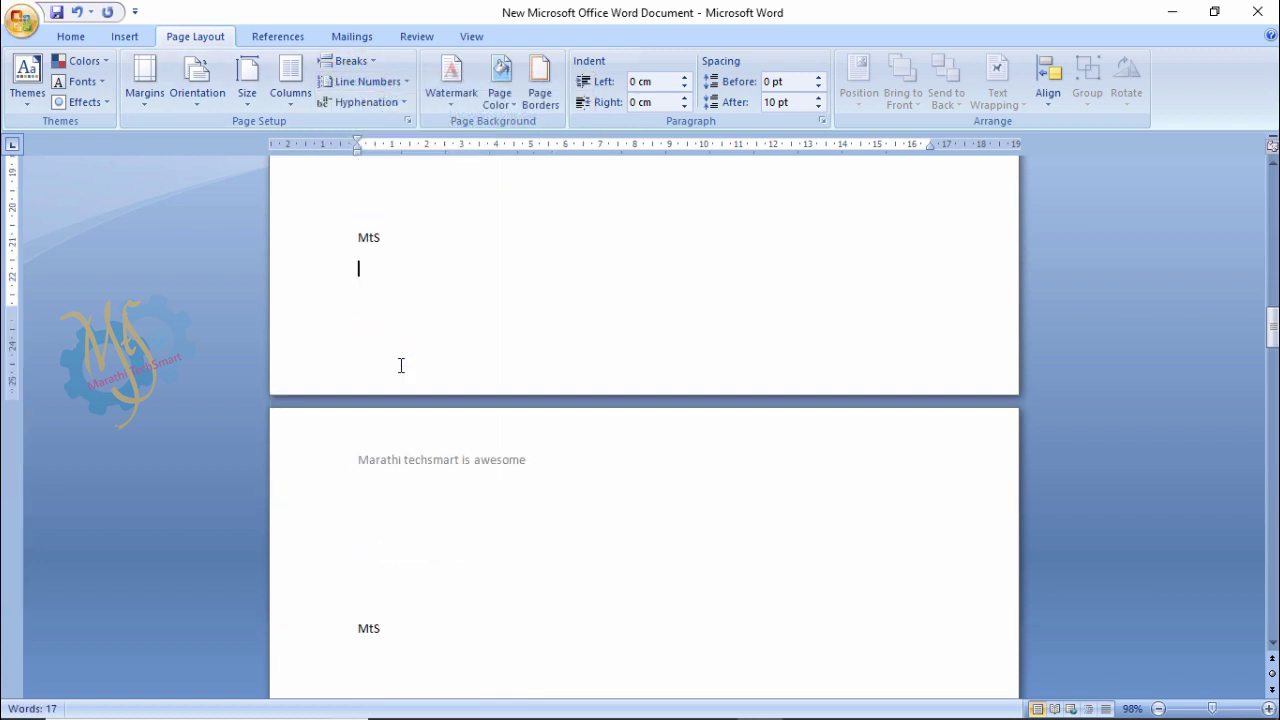
scroll(408, 370, "down", 3)
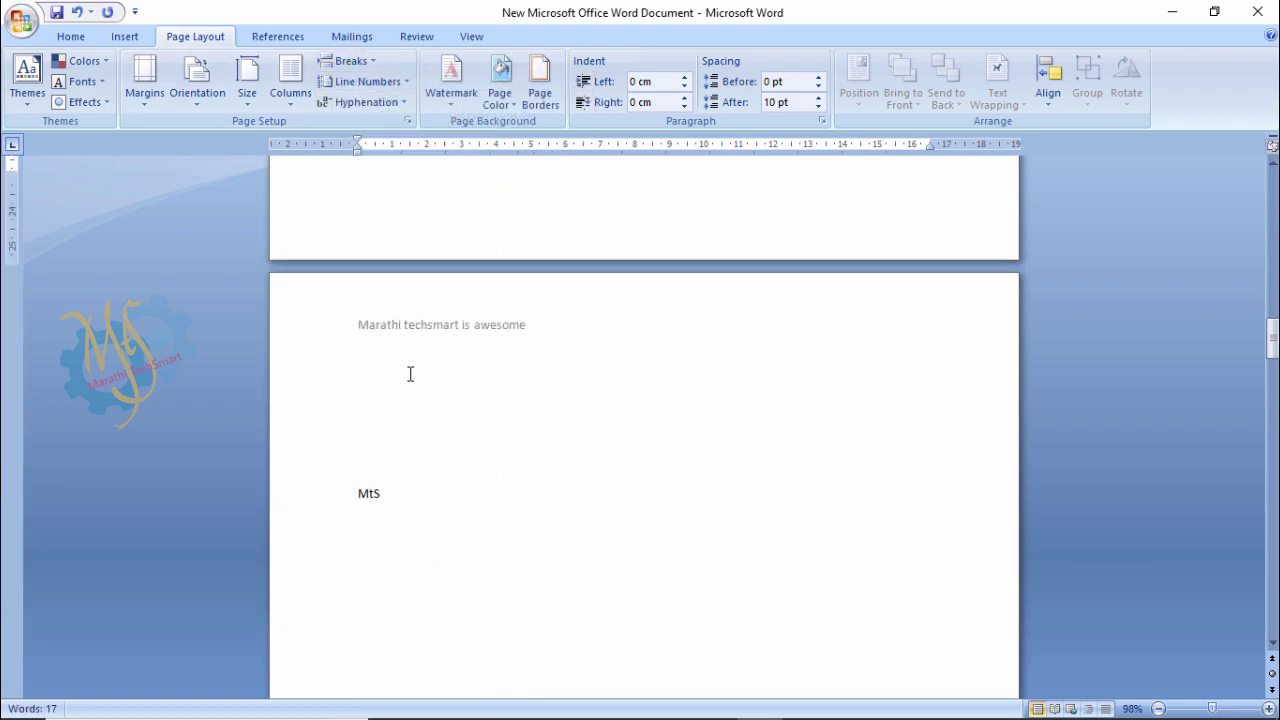
Step: Delete 'is awesome' from the section 3 header, leaving 'Marathi techsmart', and return to the body
double_click(538, 325)
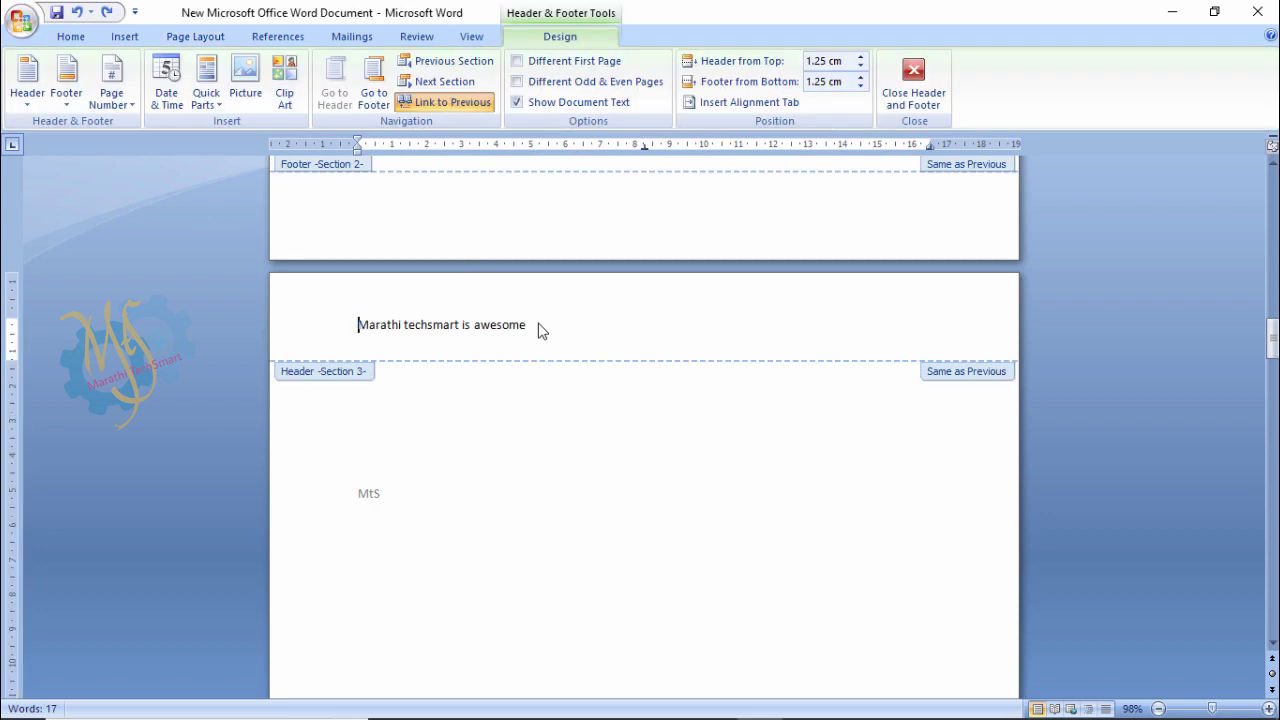
left_click_drag(540, 330, 358, 326)
left_click(540, 326)
left_click_drag(539, 326, 463, 330)
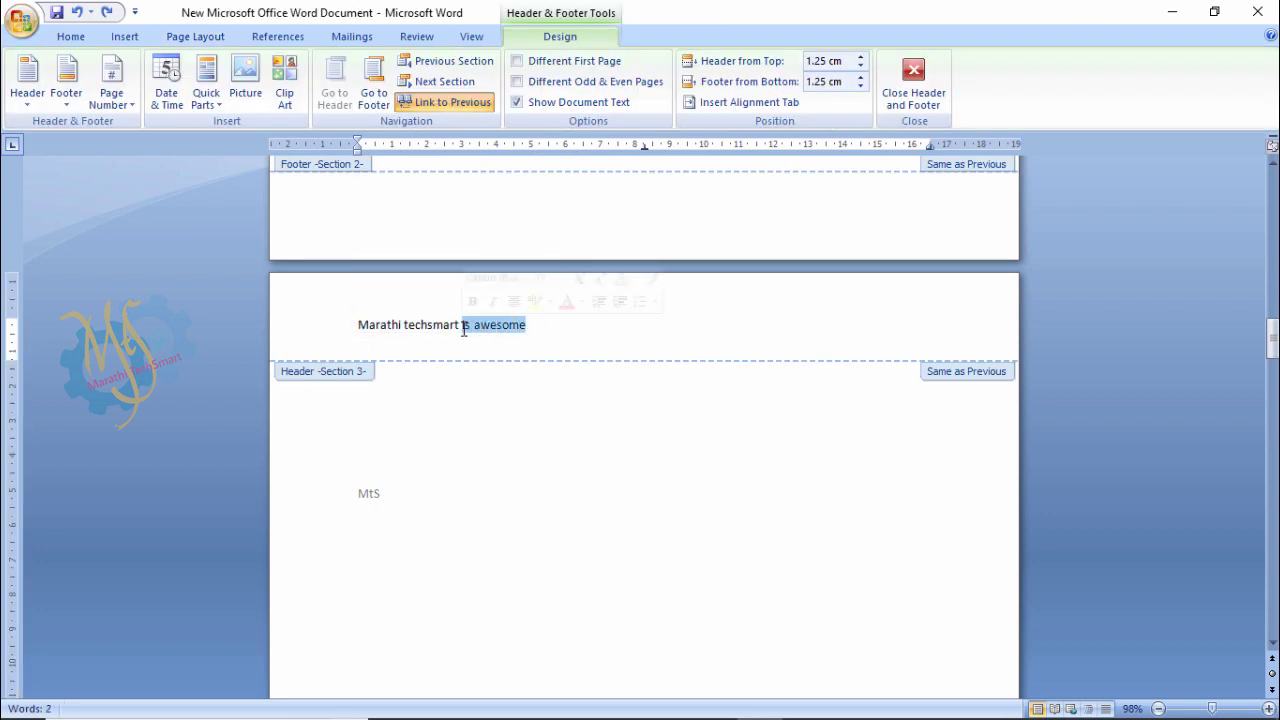
key("Delete")
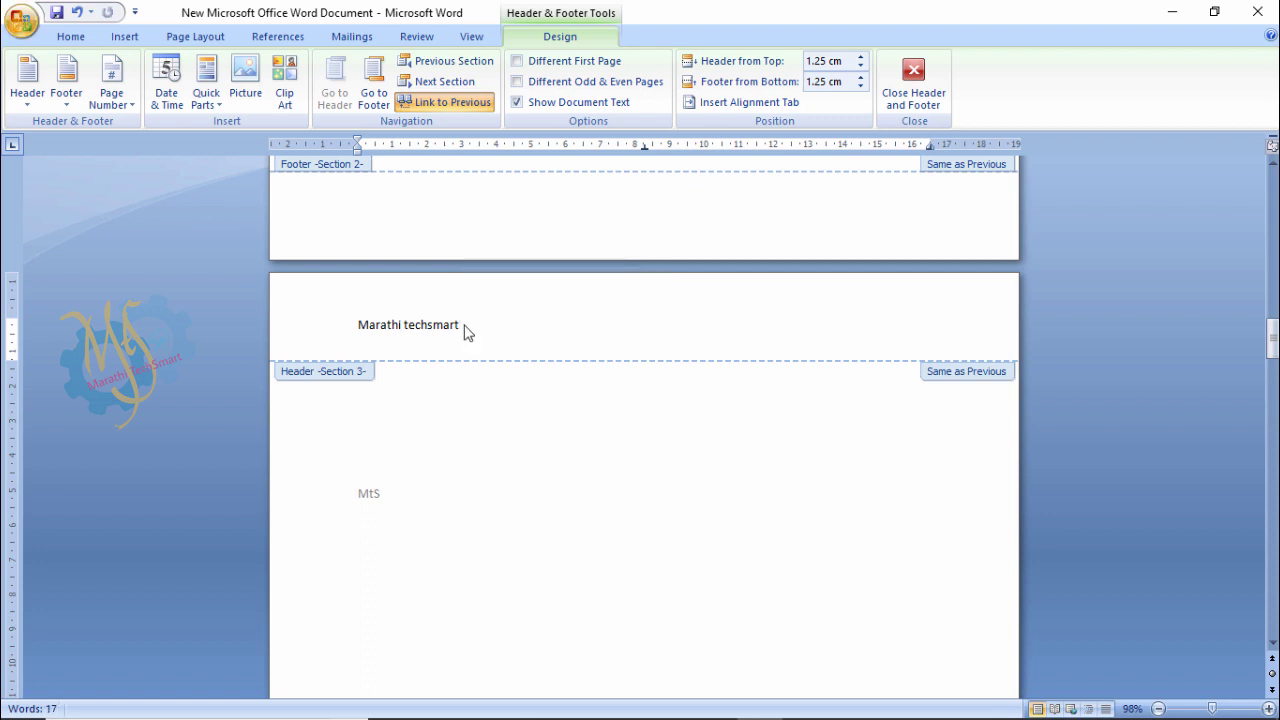
left_click_drag(463, 331, 389, 334)
double_click(451, 466)
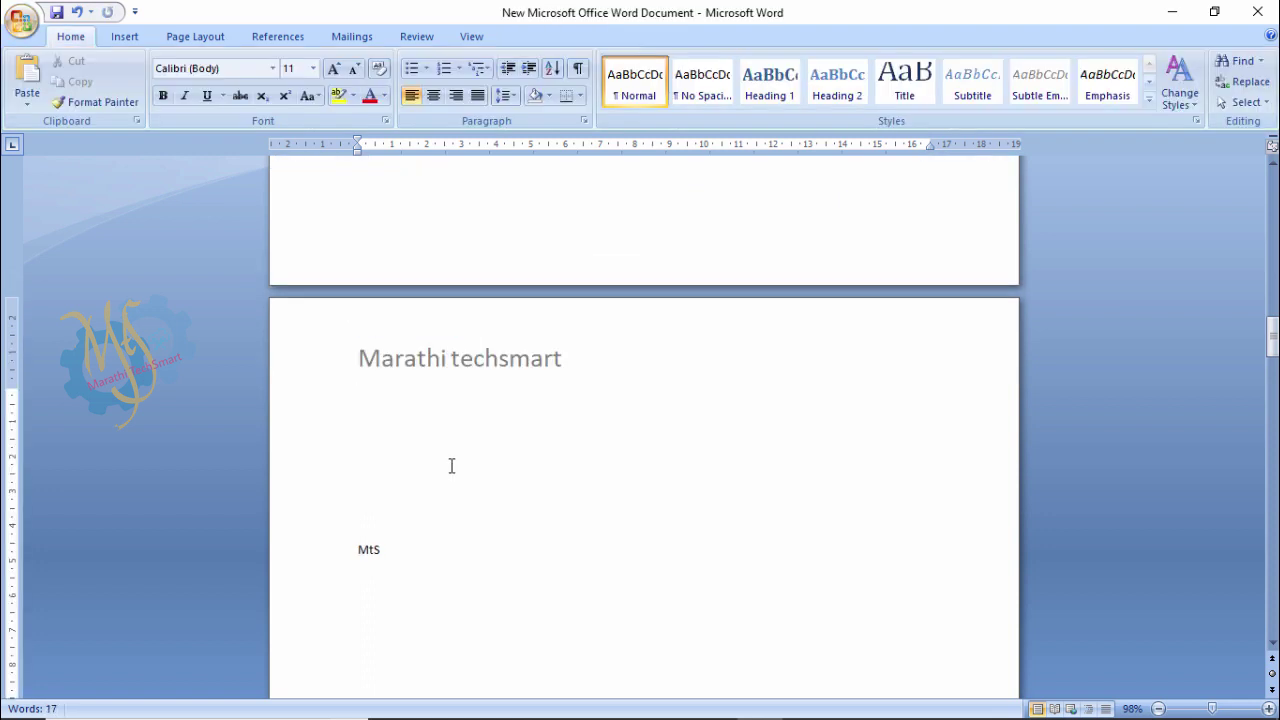
scroll(451, 466, "up", 3)
scroll(451, 466, "up", 3)
scroll(451, 466, "up", 3)
scroll(450, 466, "up", 2)
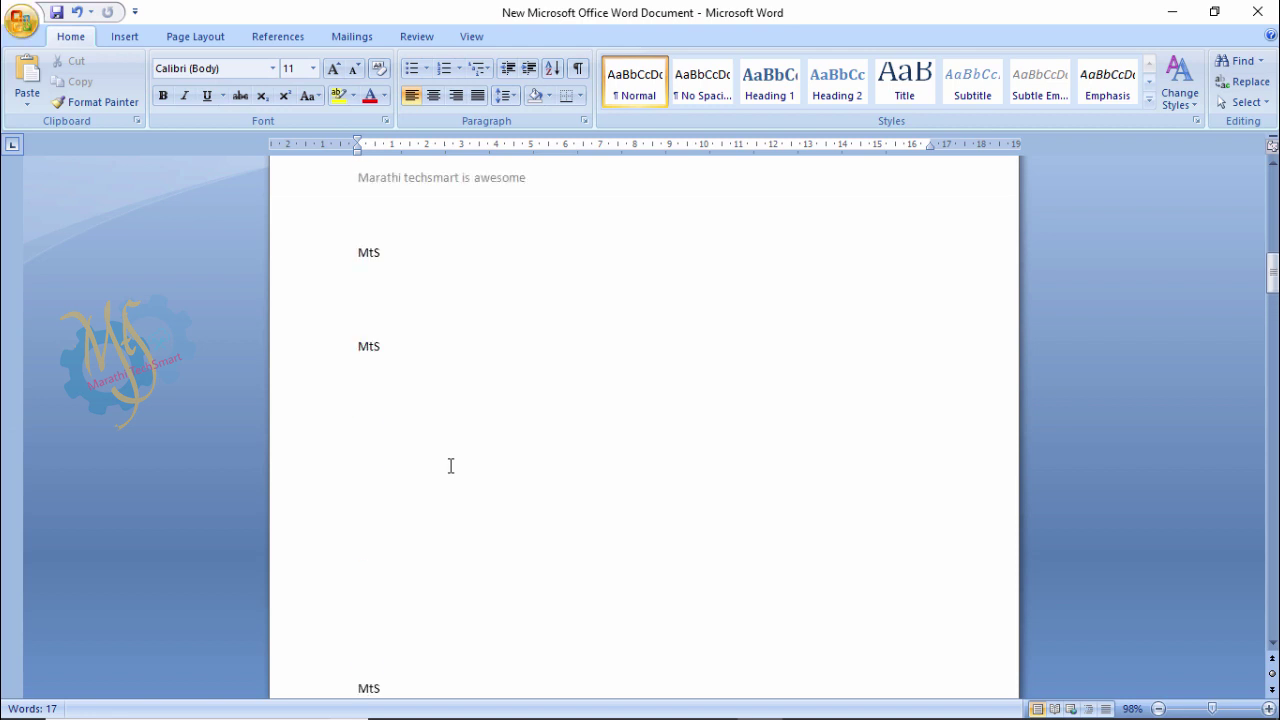
scroll(451, 466, "up", 5)
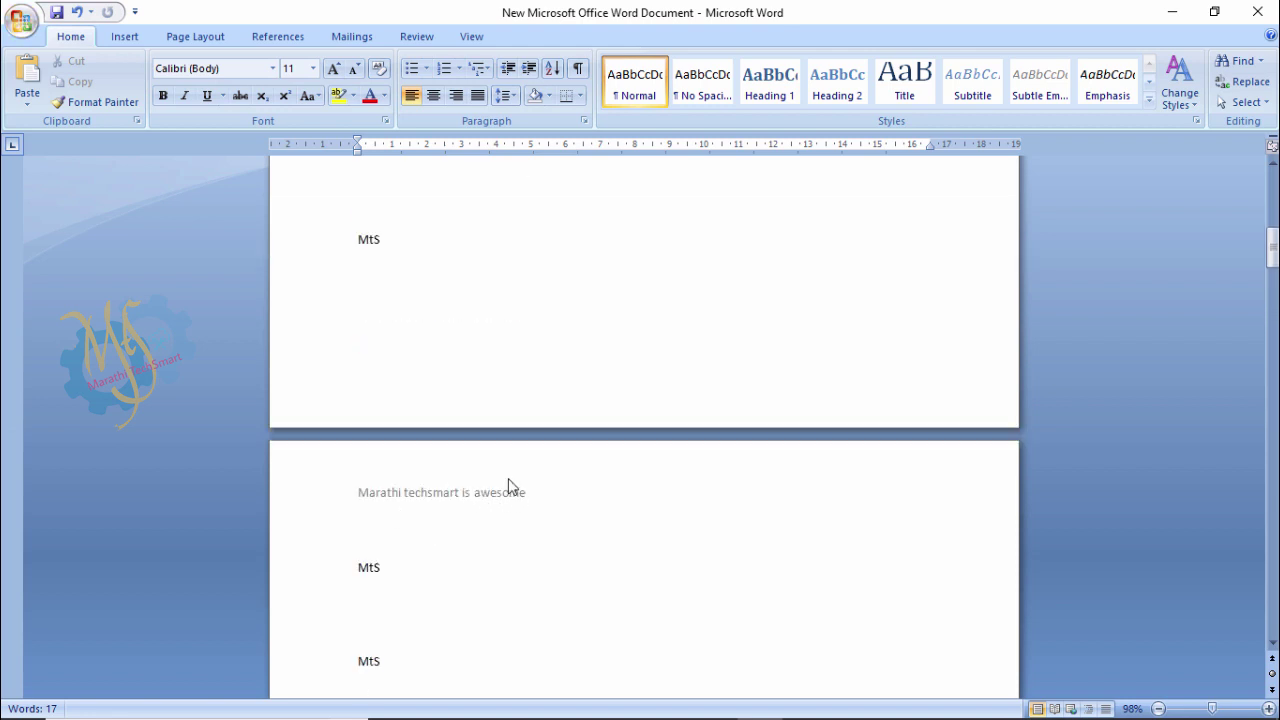
scroll(505, 470, "up", 2)
scroll(501, 455, "up", 2)
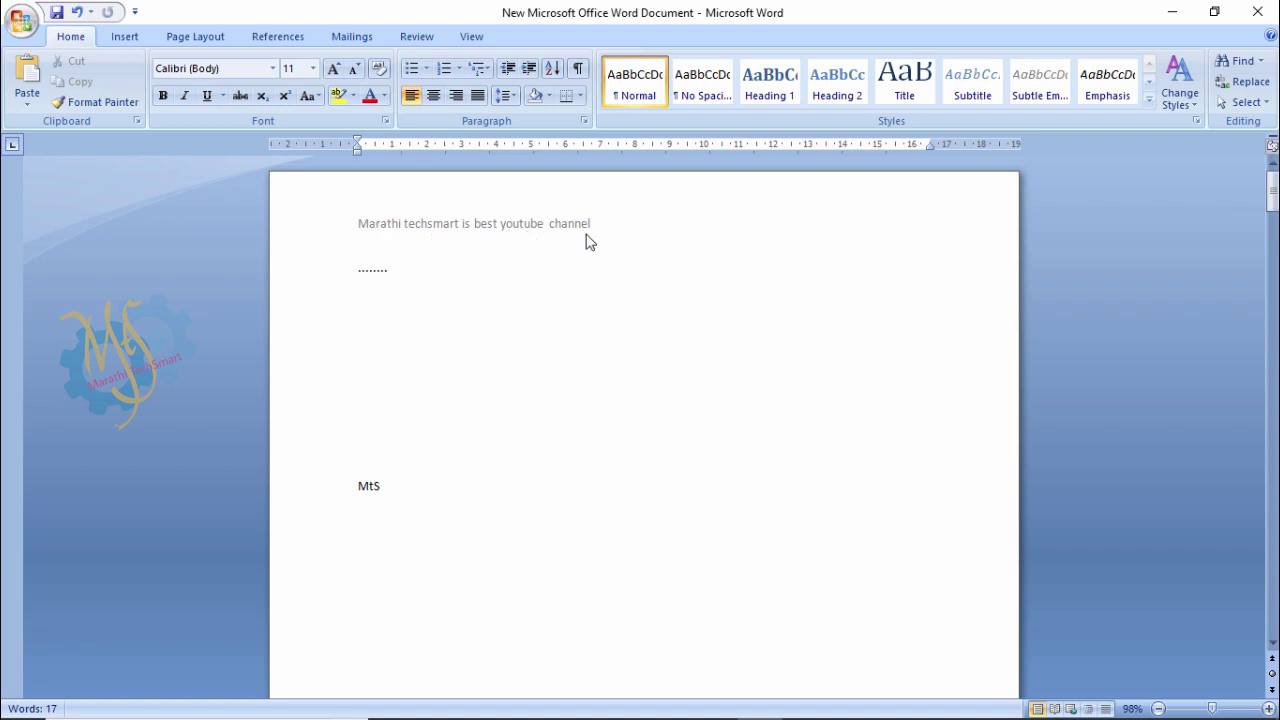
scroll(587, 238, "down", 5)
scroll(568, 268, "down", 8)
scroll(568, 268, "down", 4)
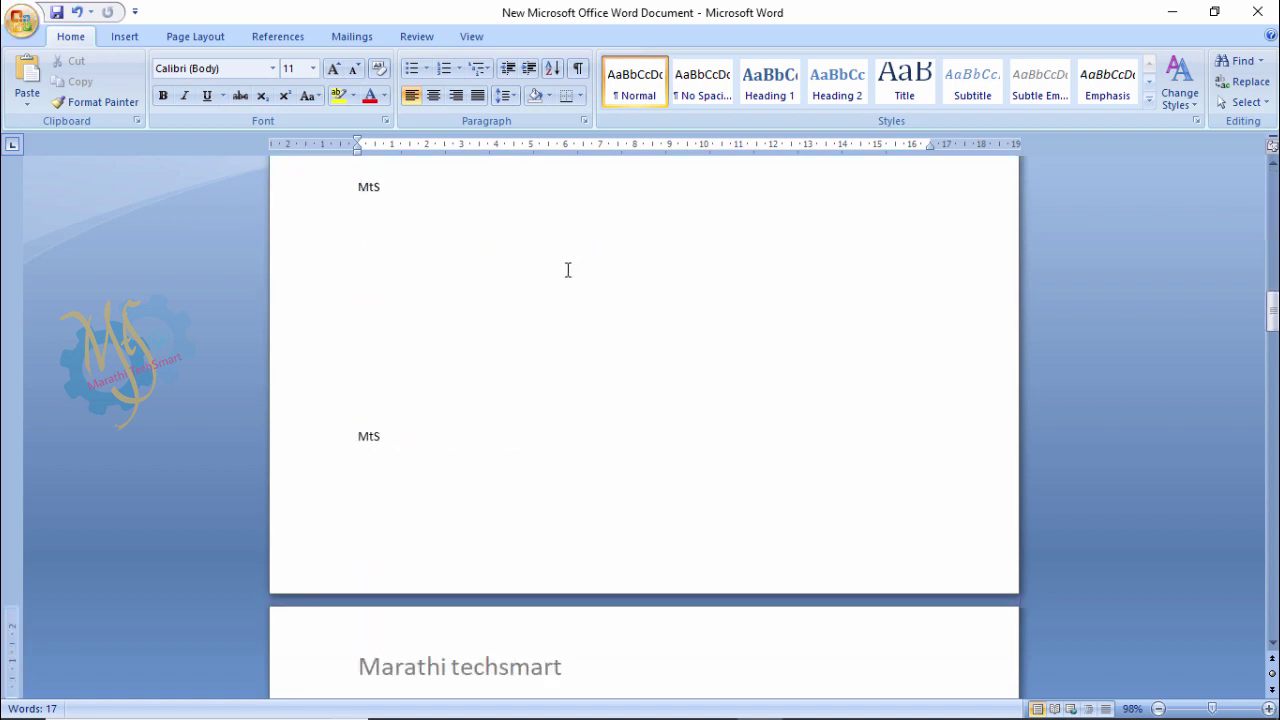
scroll(500, 400, "down", 2)
scroll(414, 565, "down", 1)
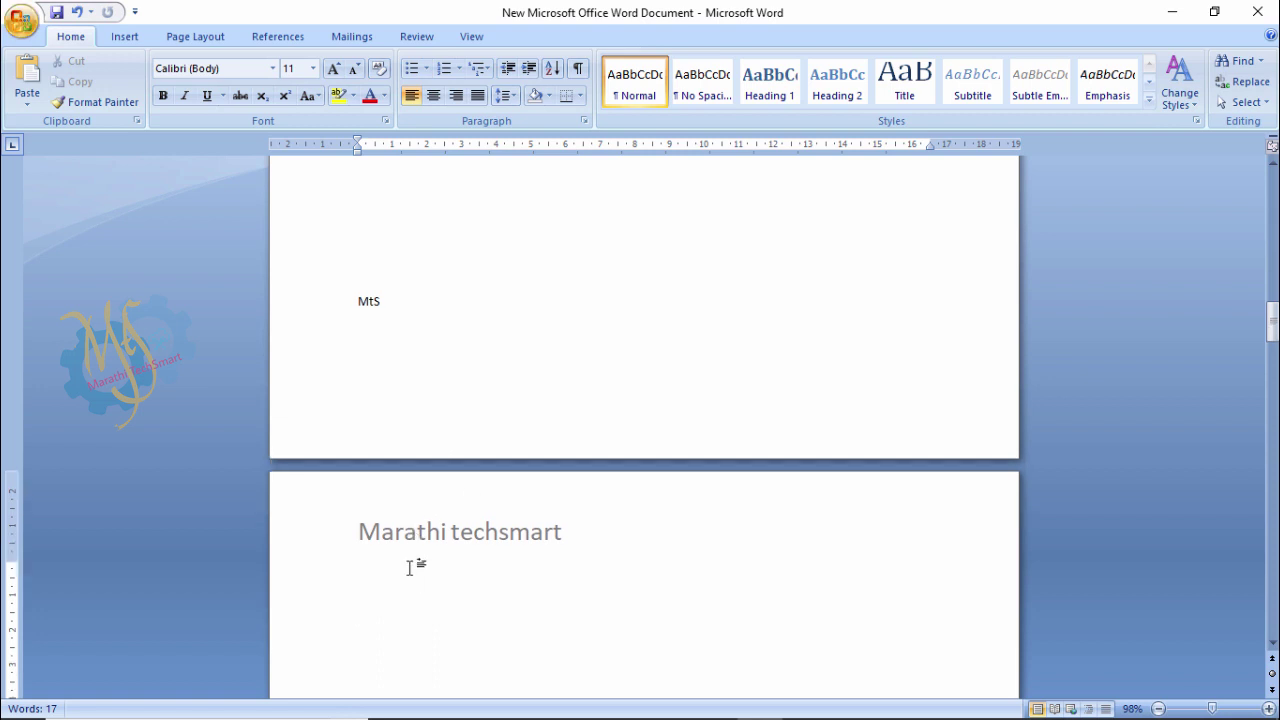
scroll(414, 560, "down", 2)
scroll(420, 556, "down", 1)
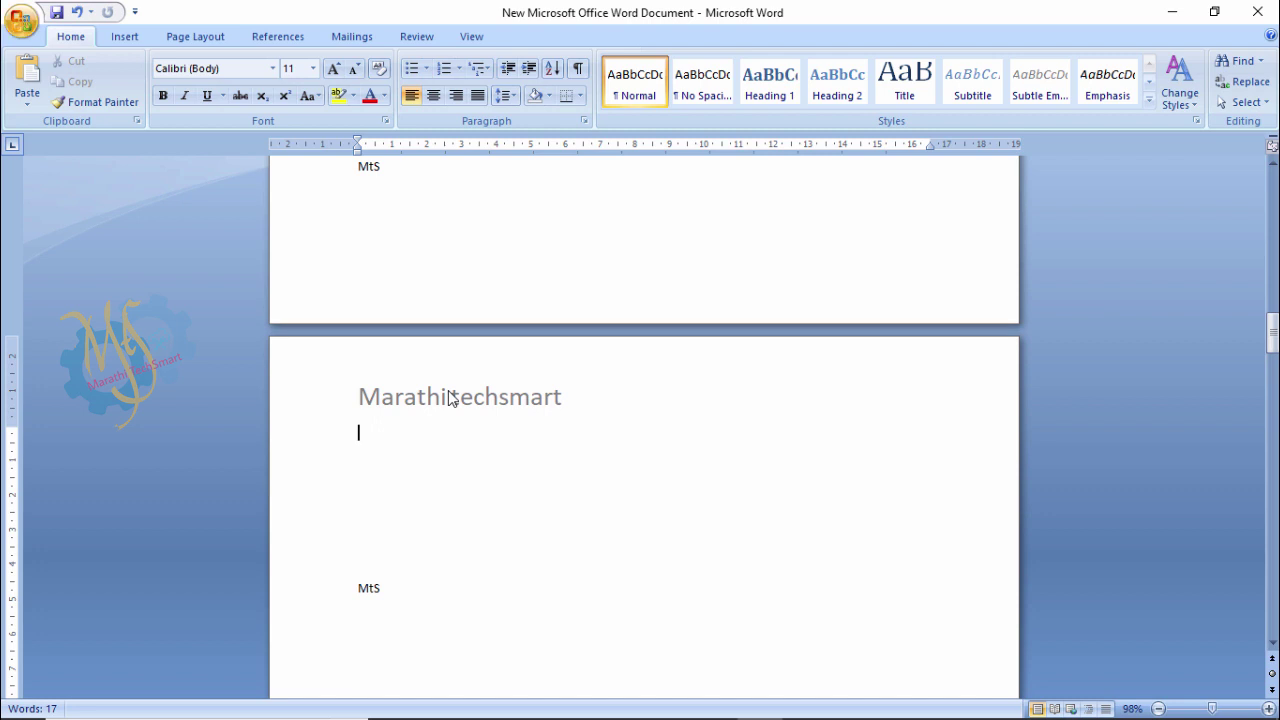
scroll(449, 397, "down", 1)
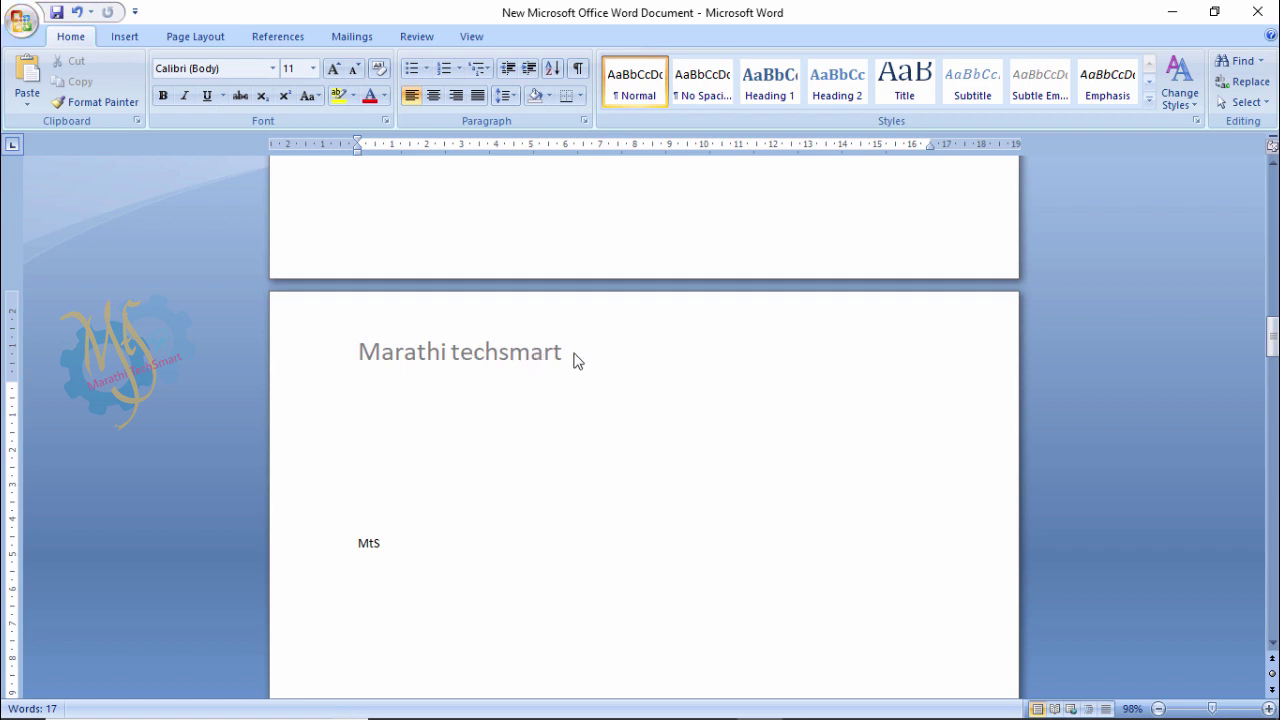
scroll(570, 353, "down", 2)
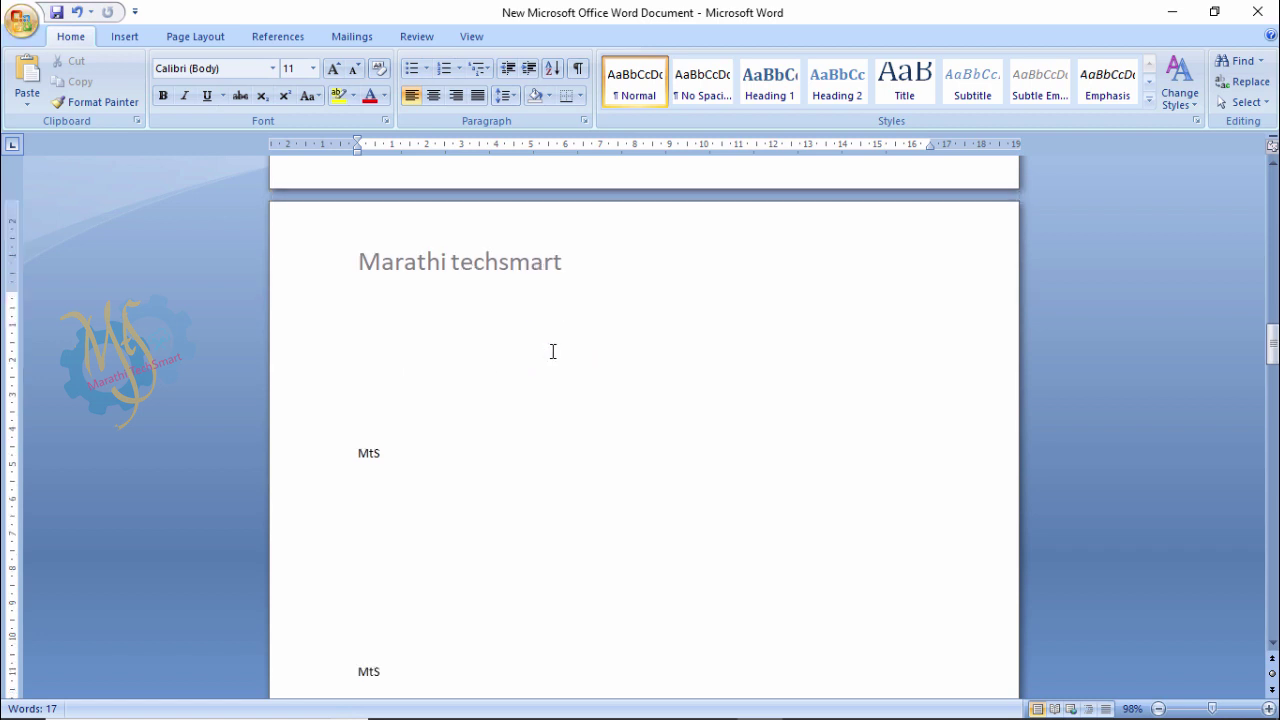
scroll(560, 280, "up", 3)
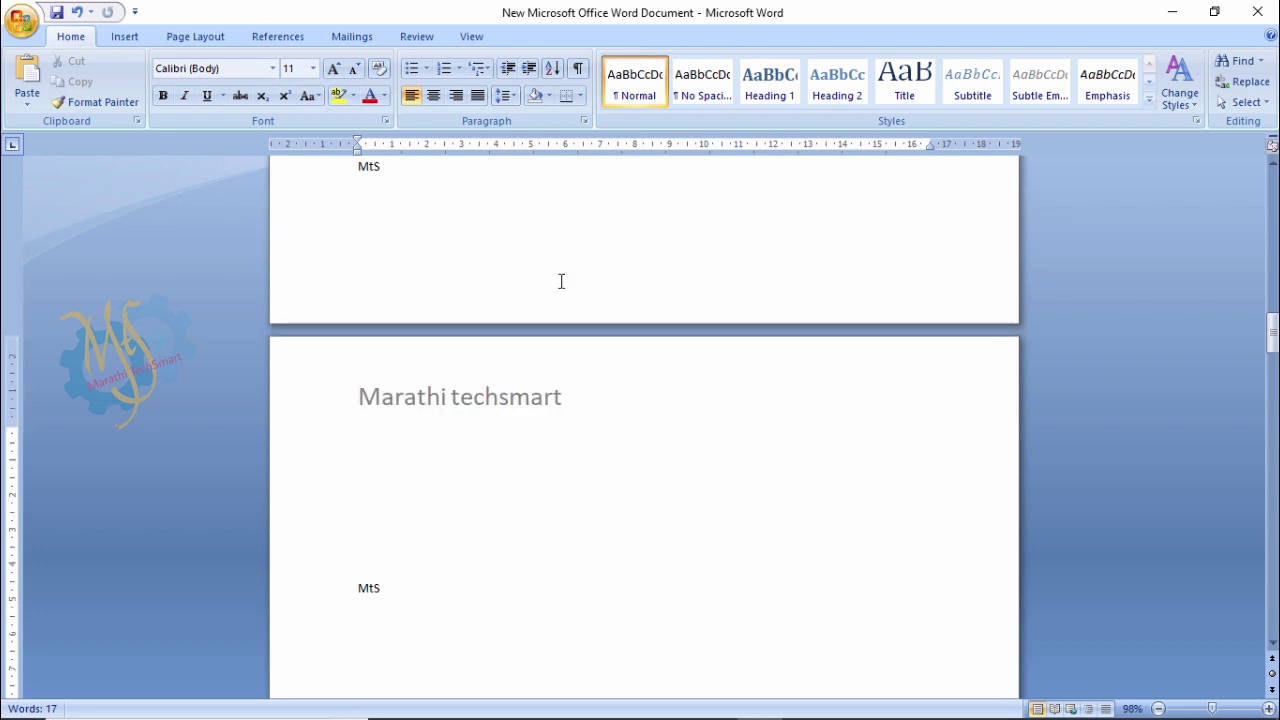
scroll(560, 280, "up", 4)
scroll(561, 281, "up", 3)
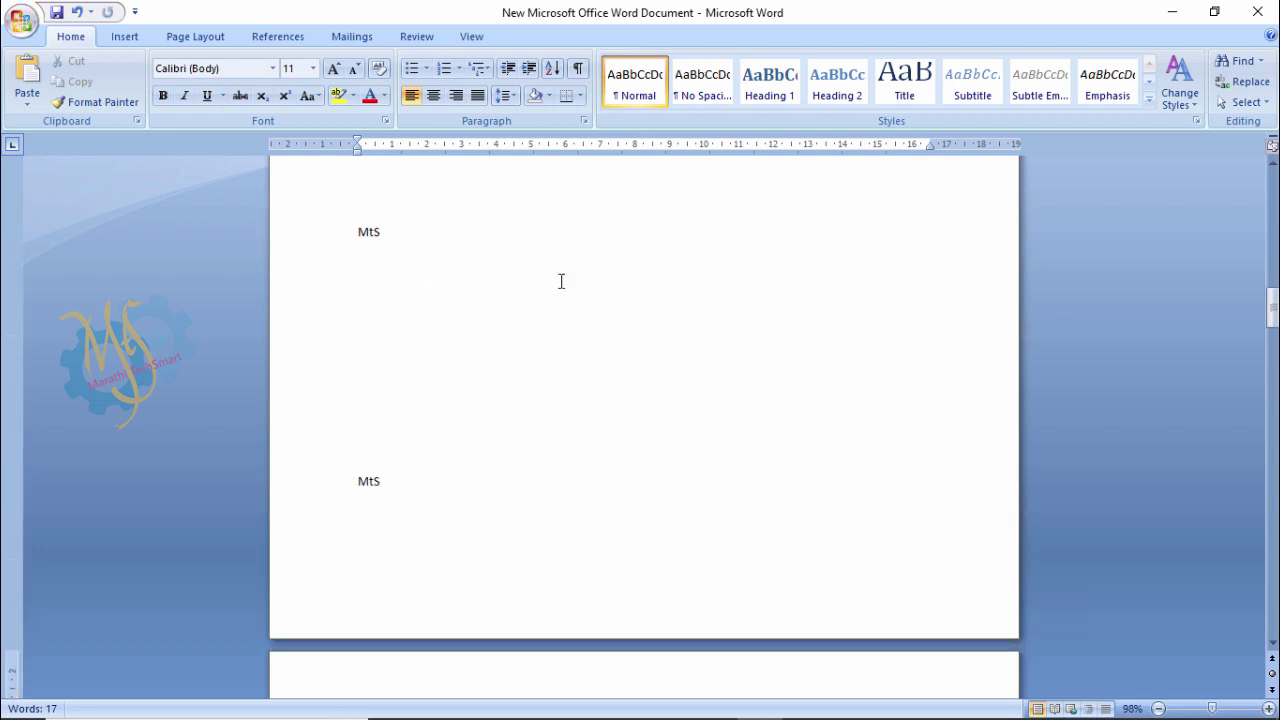
scroll(561, 281, "down", 6)
scroll(561, 281, "down", 4)
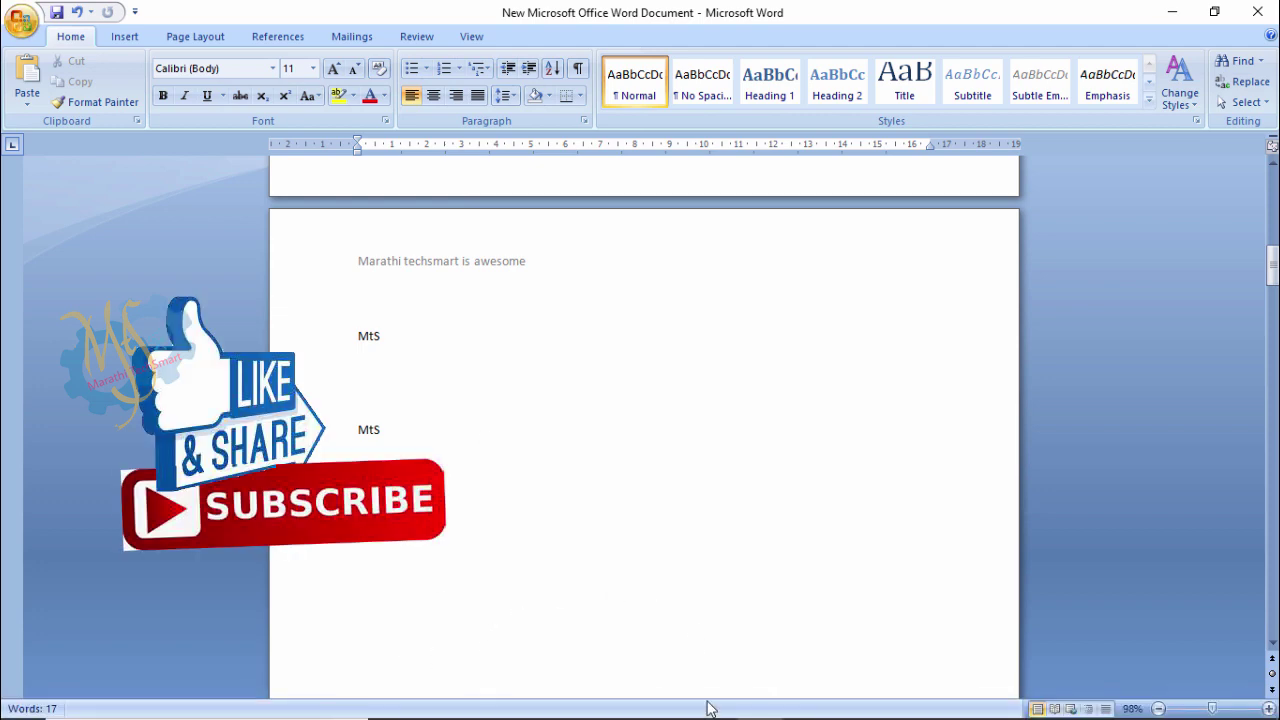
Step: Switch to Firefox and scroll down through Marathi TechSmart's Videos tab on YouTube
left_click(713, 701)
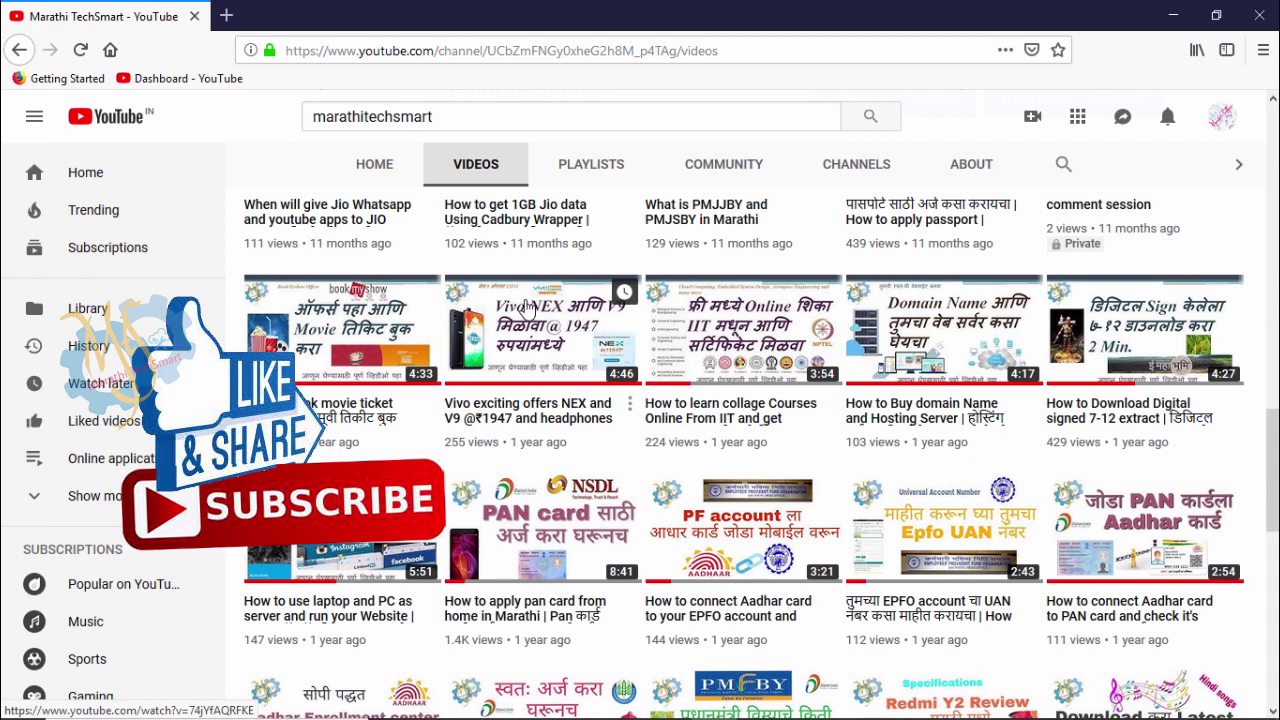
scroll(527, 308, "down", 1)
scroll(527, 308, "down", 2)
scroll(527, 308, "down", 2)
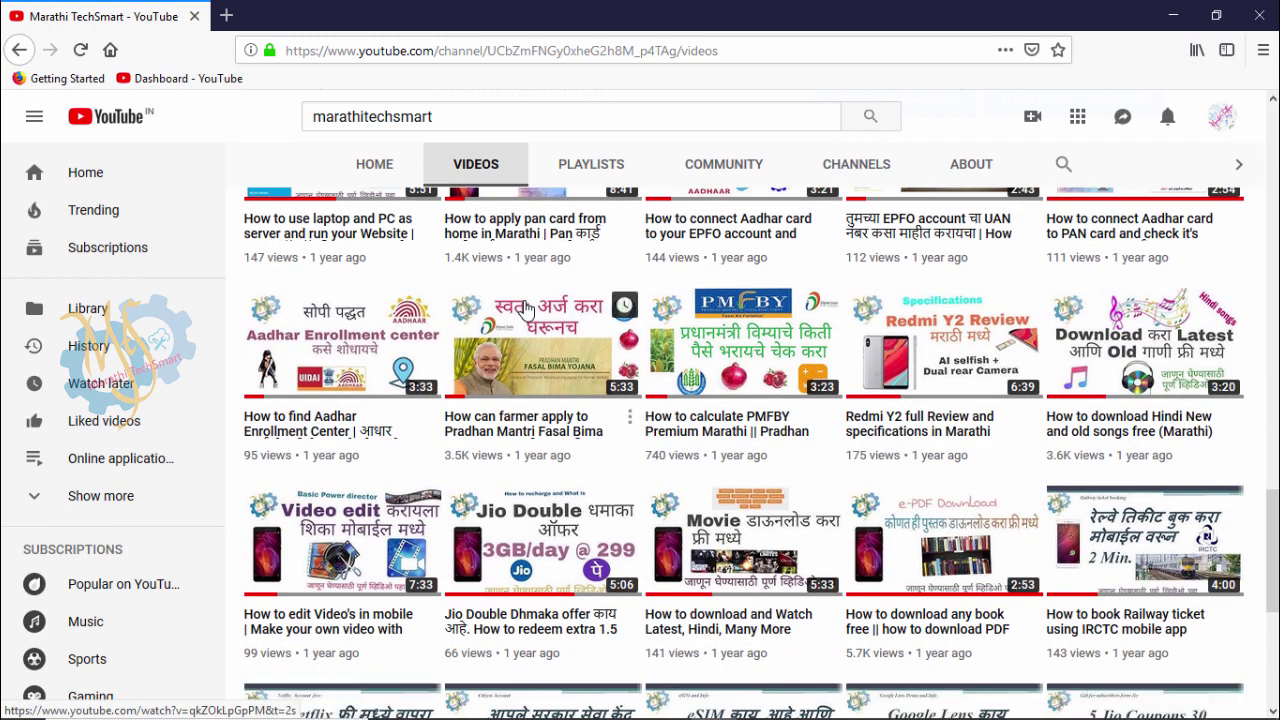
scroll(527, 308, "down", 2)
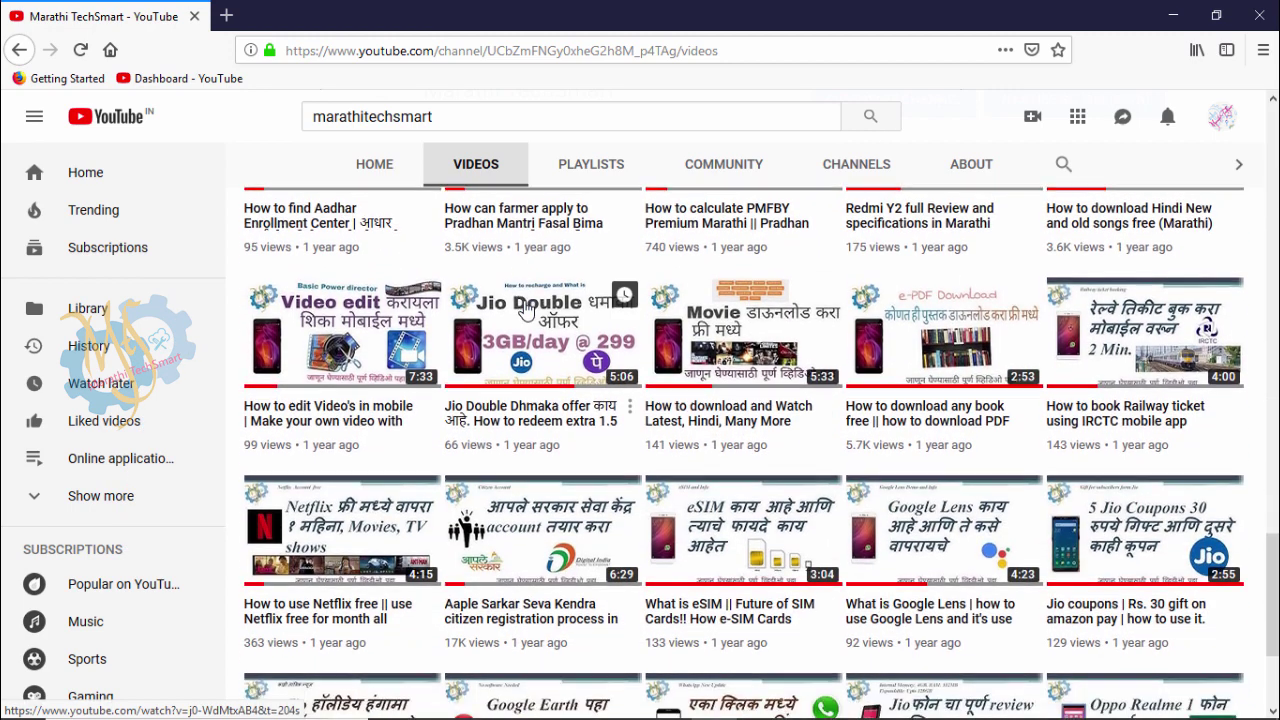
scroll(527, 308, "down", 2)
scroll(527, 311, "down", 1)
scroll(527, 310, "down", 2)
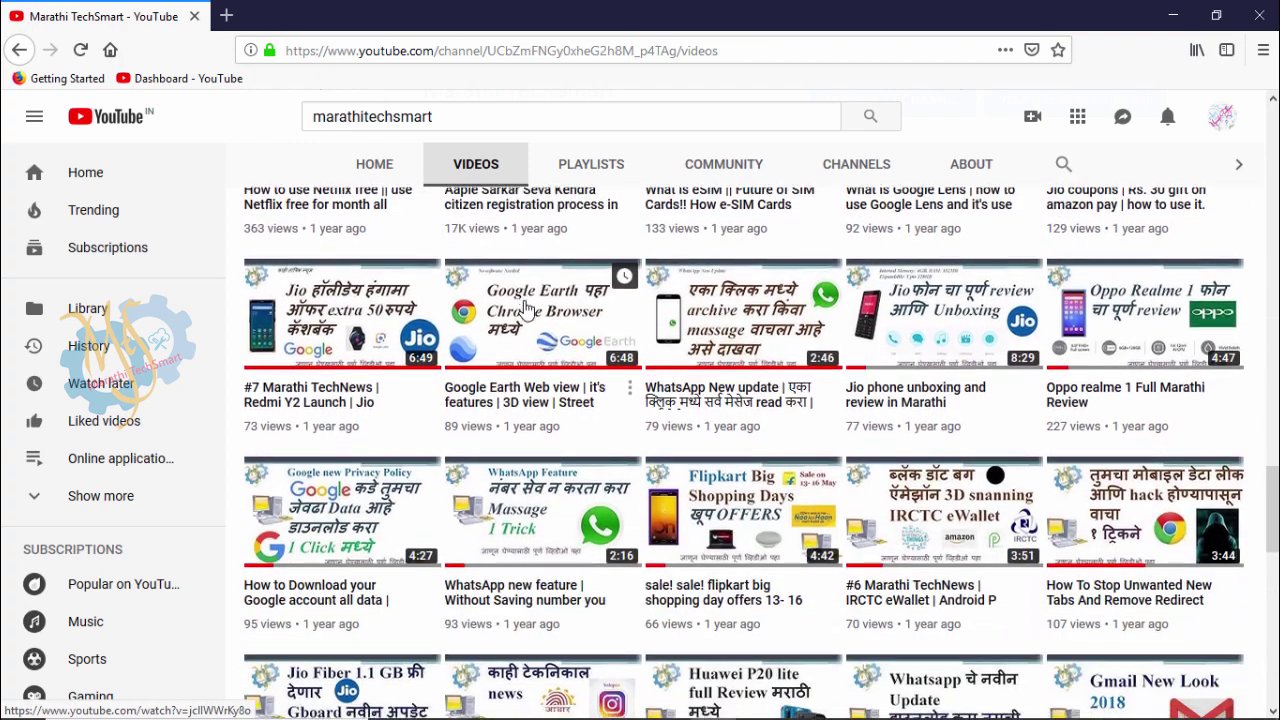
scroll(527, 308, "down", 2)
scroll(527, 308, "down", 2)
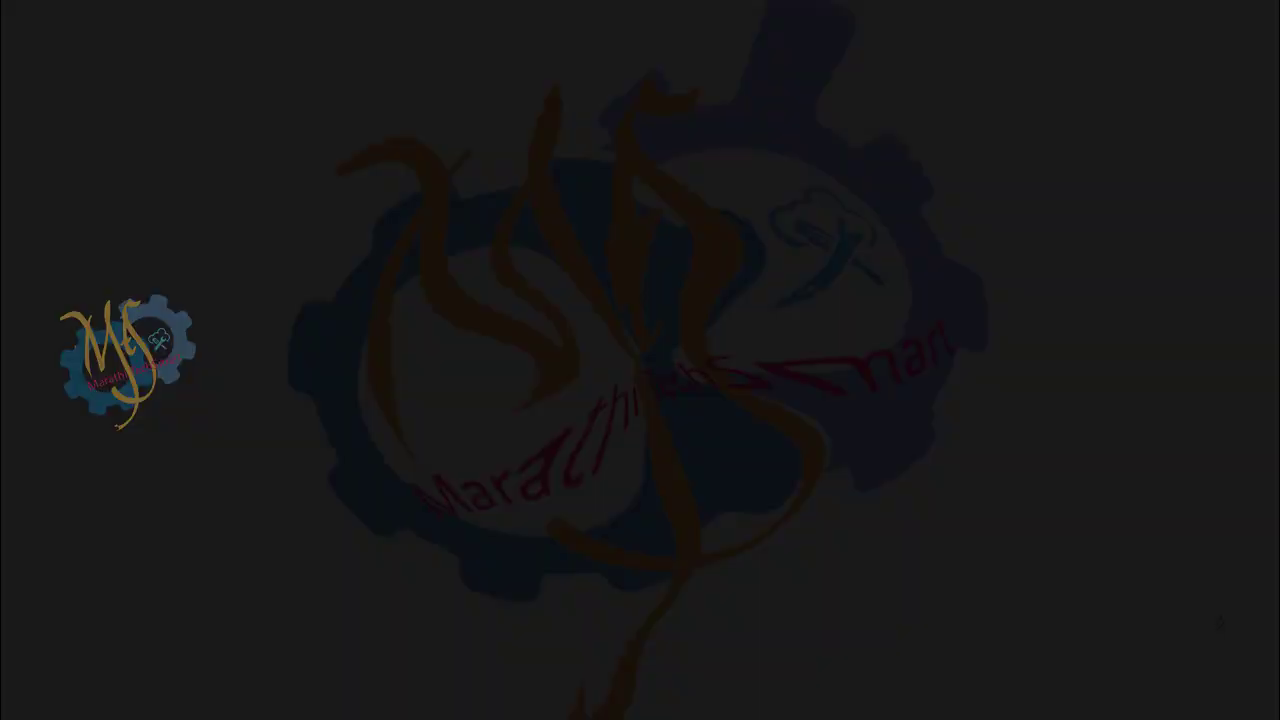